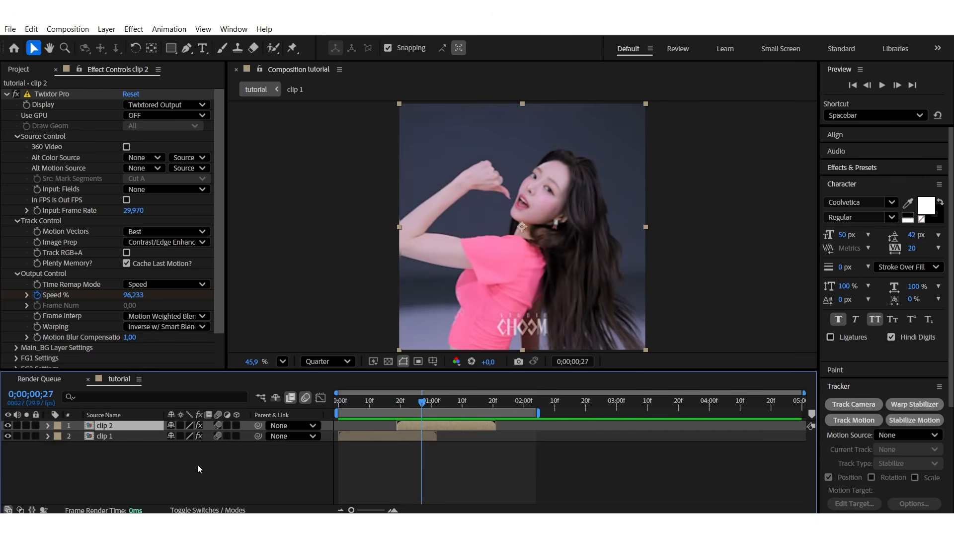
# Animate clip 2's opacity from 0% at the clip's first frame to 100% at 0;00;01;01, where clip 1 ends
pyautogui.press('t')
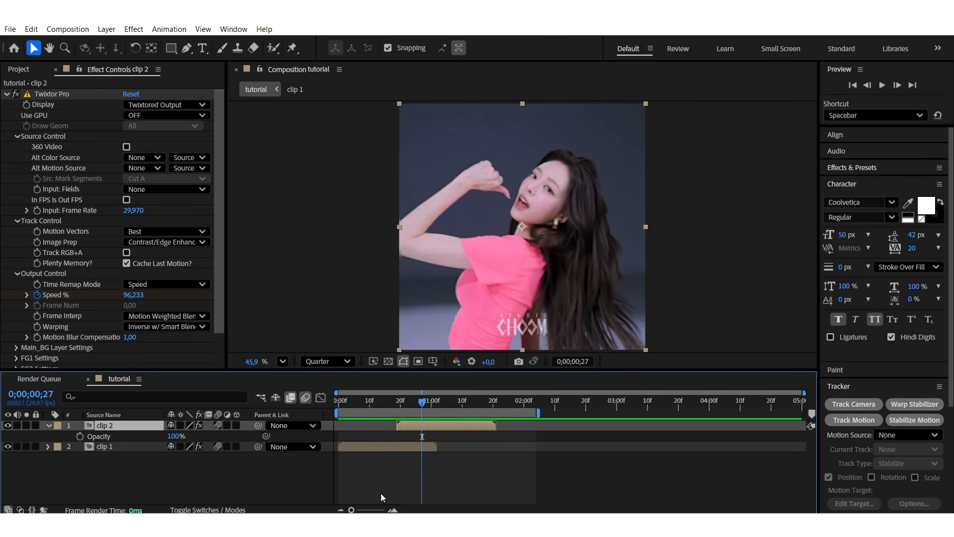
pyautogui.press('i')
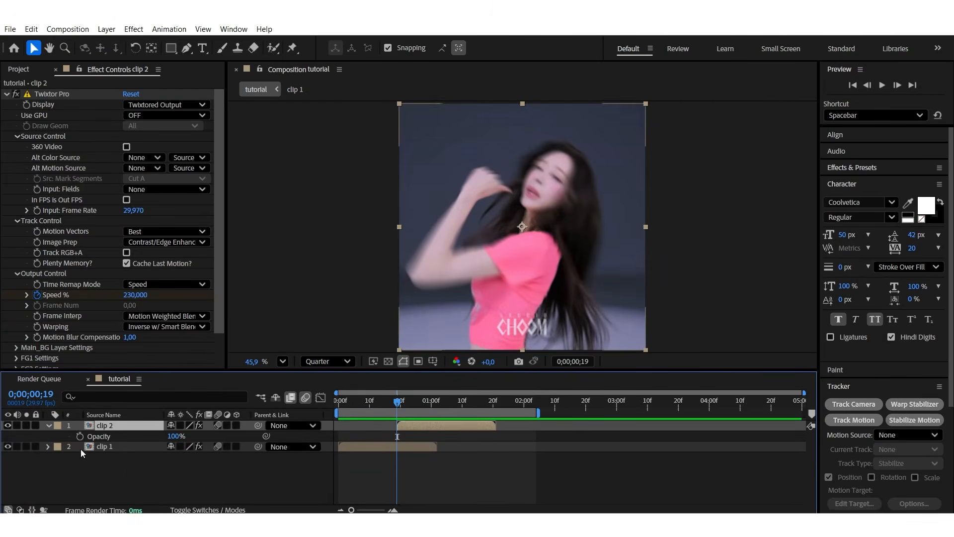
pyautogui.click(80, 436)
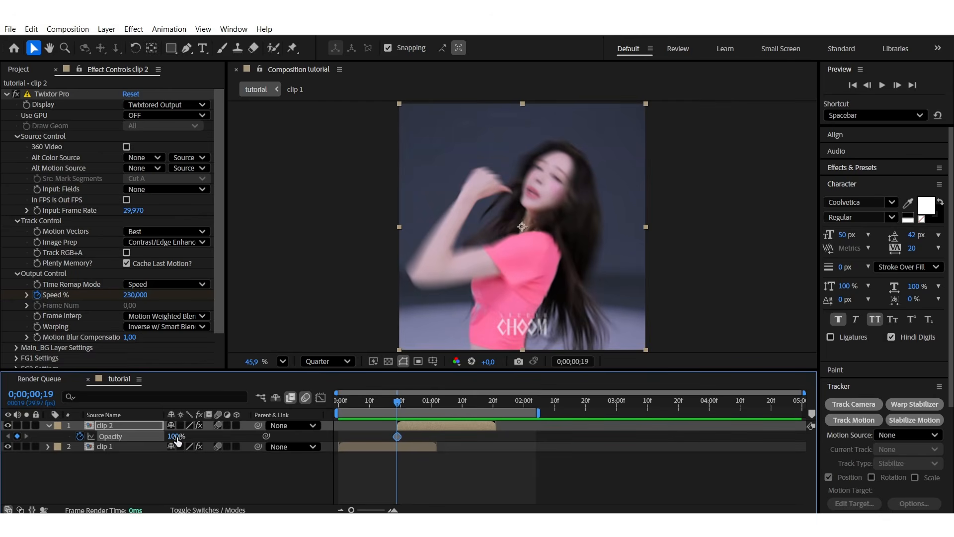
pyautogui.moveTo(176, 439); pyautogui.dragTo(100, 445)
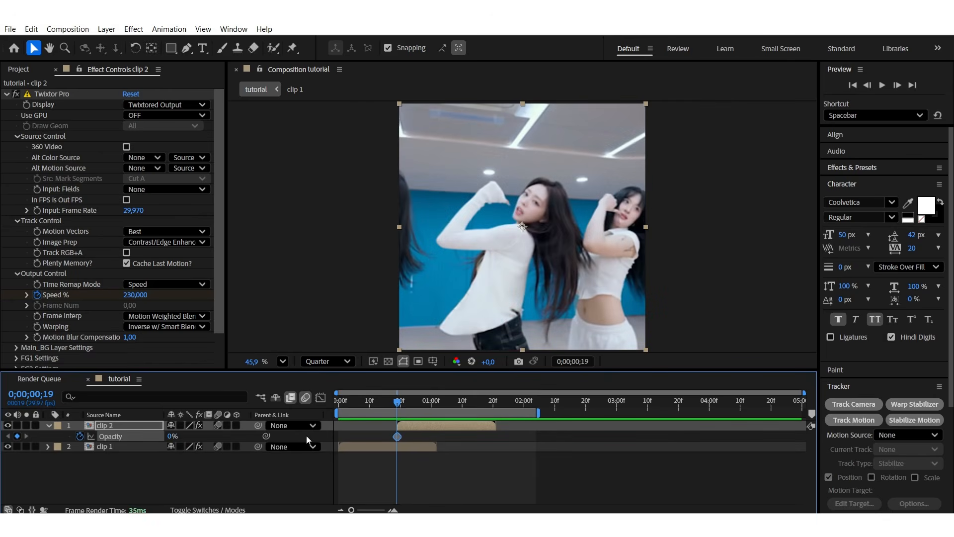
pyautogui.moveTo(399, 402); pyautogui.dragTo(434, 415)
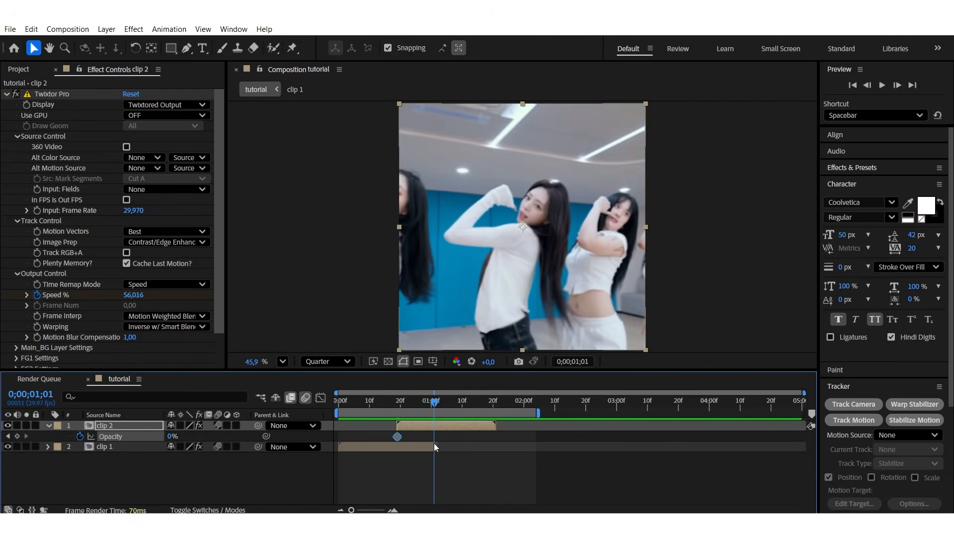
pyautogui.moveTo(171, 441); pyautogui.dragTo(239, 439)
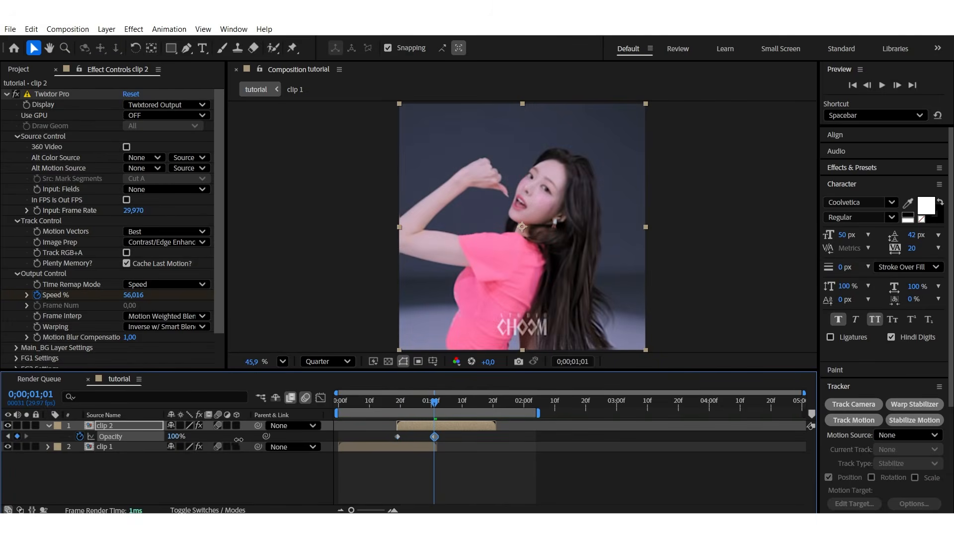
# Easy-ease clip 2's opacity keyframes, adjust the first keyframe's influence in the speed graph and scrub through the crossfade
pyautogui.moveTo(445, 434); pyautogui.dragTo(392, 441)
pyautogui.press('F9')
pyautogui.click(428, 402)
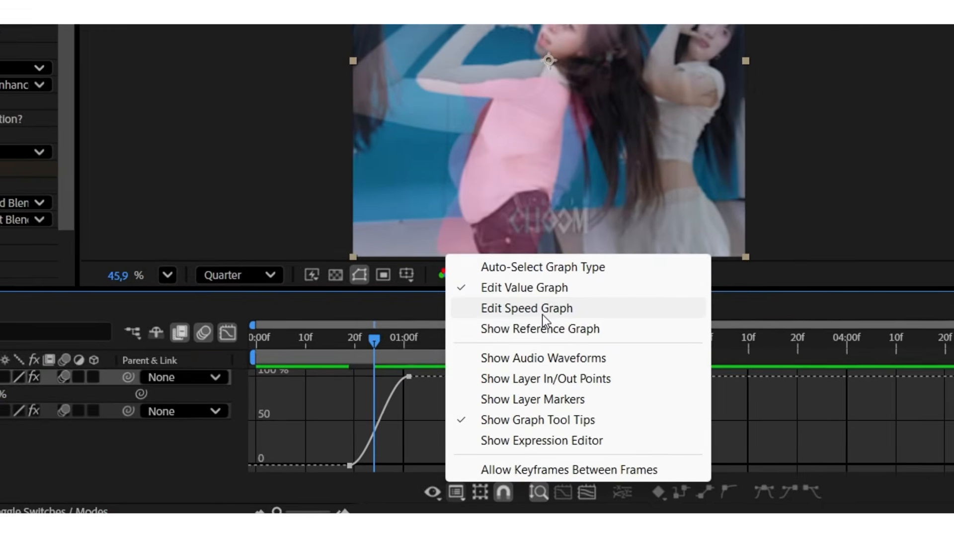
pyautogui.click(538, 311)
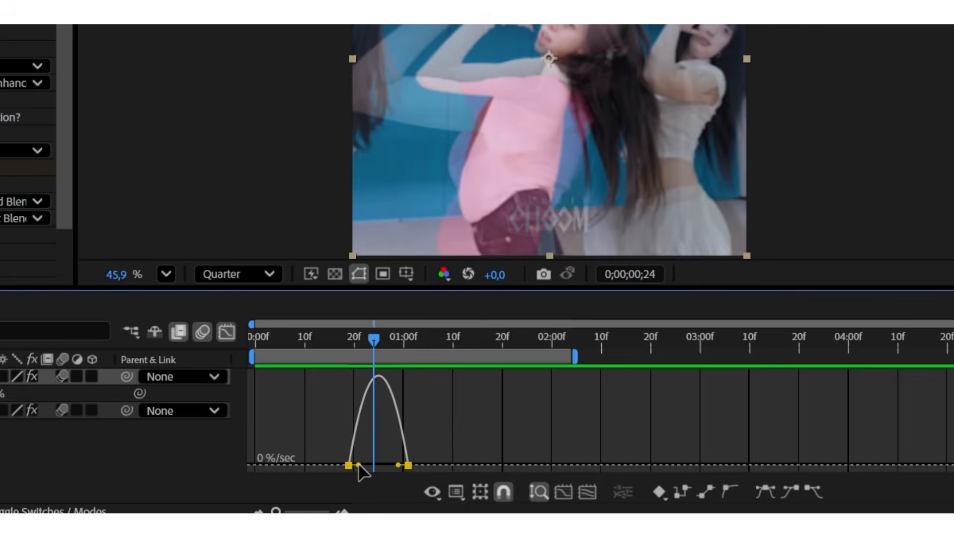
pyautogui.moveTo(359, 464); pyautogui.dragTo(391, 464)
pyautogui.click(226, 331)
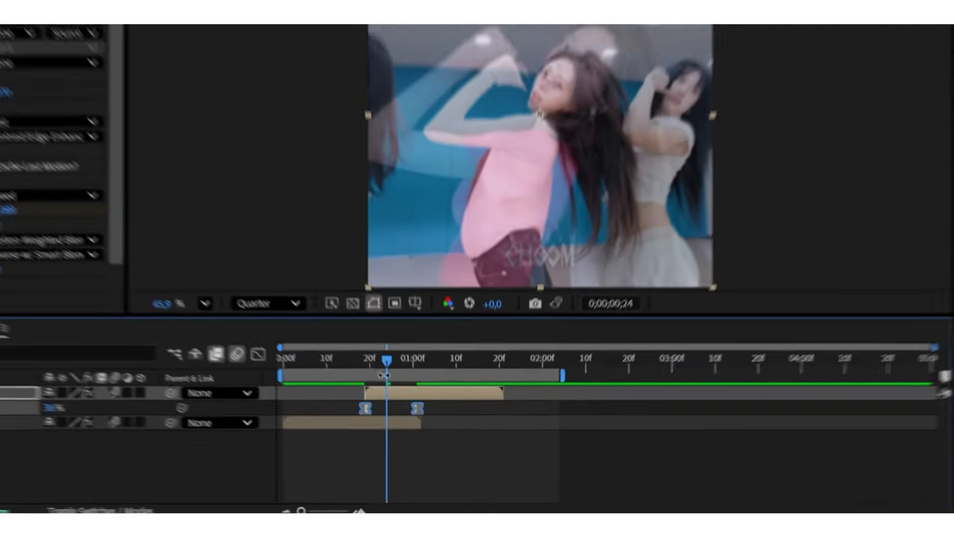
pyautogui.moveTo(379, 344); pyautogui.dragTo(378, 447)
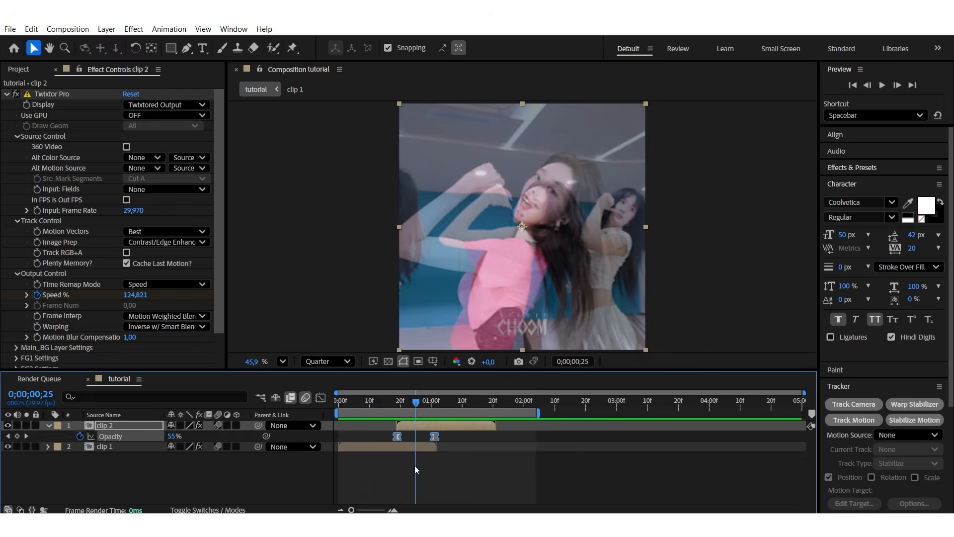
pyautogui.click(419, 424)
pyautogui.press('u')
# Add a null object starting at the first frame and parent both clip 1 and clip 2 to it
pyautogui.press('Home')
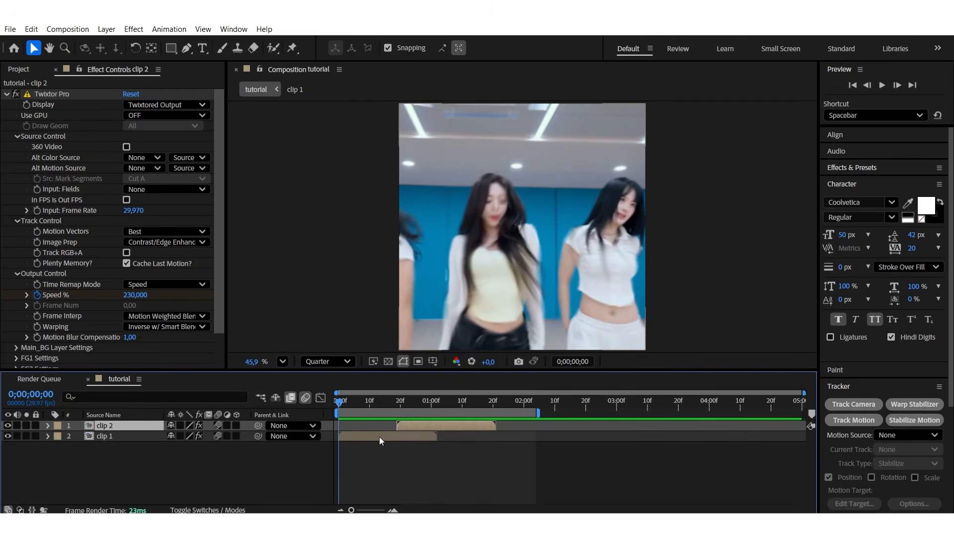
pyautogui.hotkey('ctrl', 'alt', 'shift', 'y')
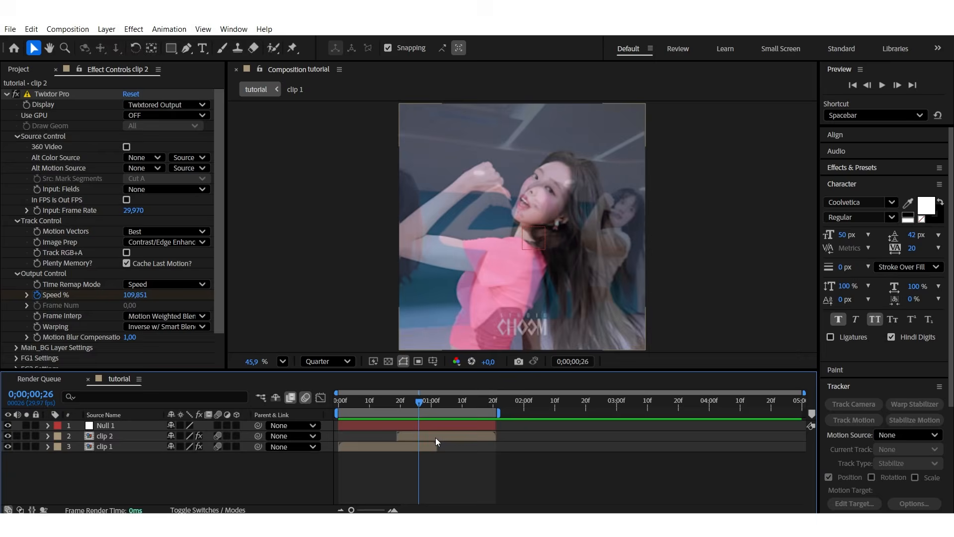
pyautogui.click(435, 437)
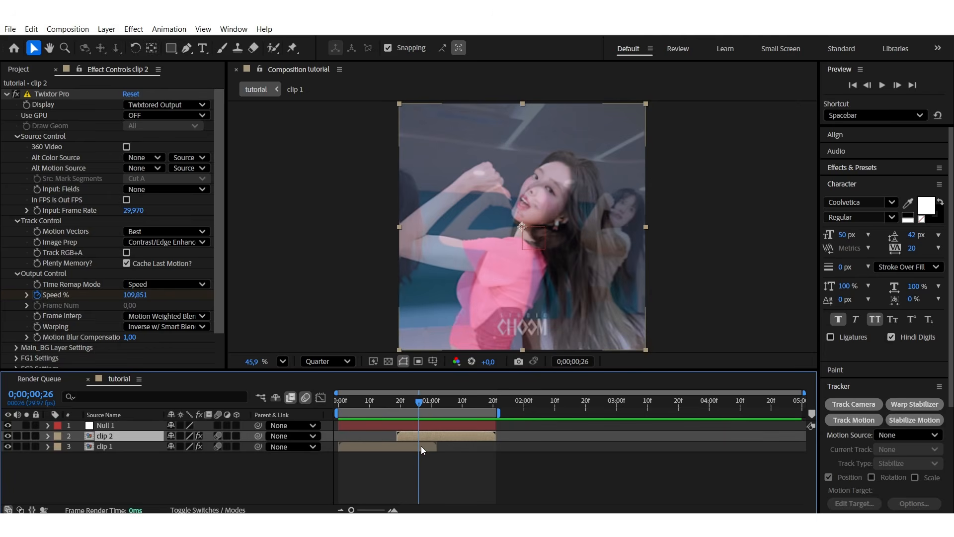
pyautogui.keyDown('shift'); pyautogui.click(421, 446); pyautogui.keyUp('shift')
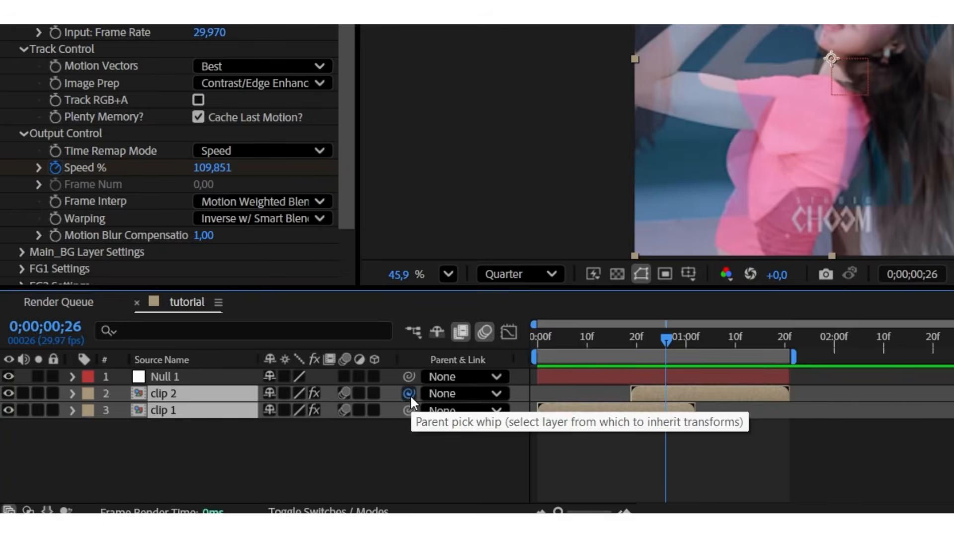
pyautogui.moveTo(408, 393); pyautogui.dragTo(220, 380)
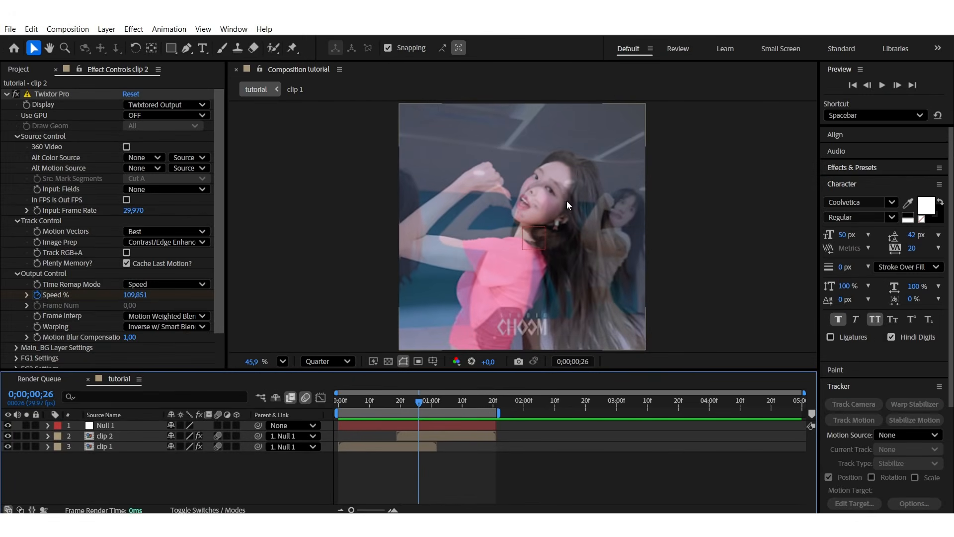
# Scale clip 2 down and shift its position to about -15, 0 so its dancer overlaps the one in clip 1
pyautogui.click(426, 437)
pyautogui.press('s')
pyautogui.moveTo(192, 451); pyautogui.dragTo(159, 446)
pyautogui.press('p')
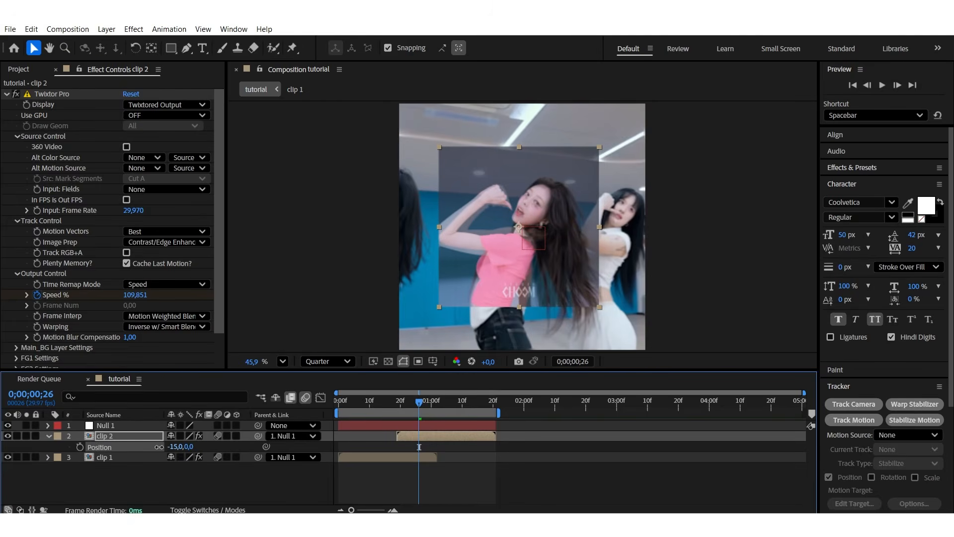
pyautogui.press('p')
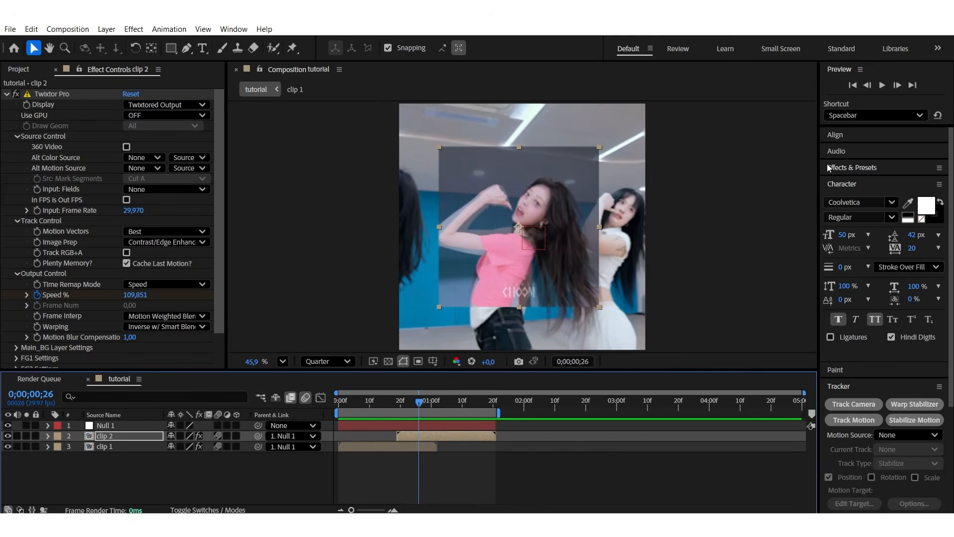
# Find the Motion Tile effect and apply it to clip 2
pyautogui.click(868, 168)
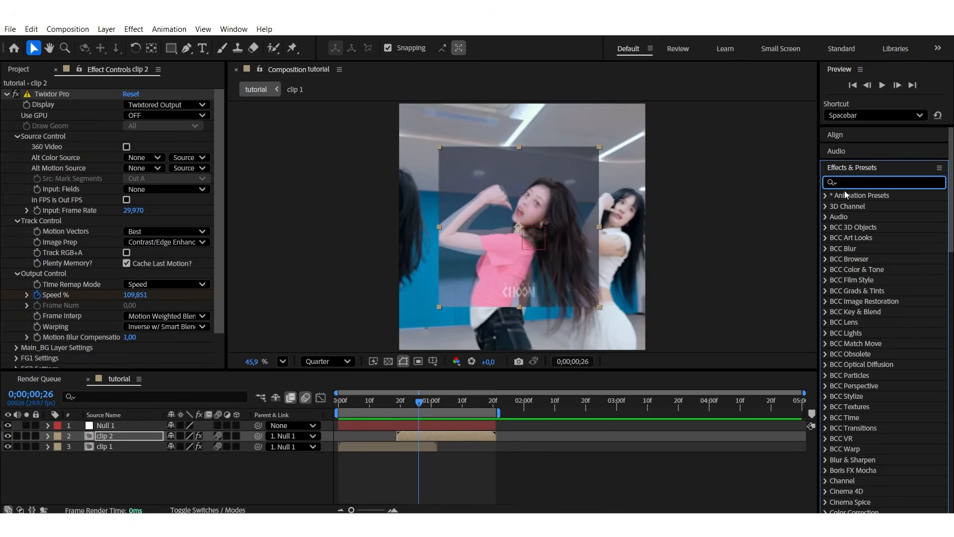
pyautogui.write('motion ti')
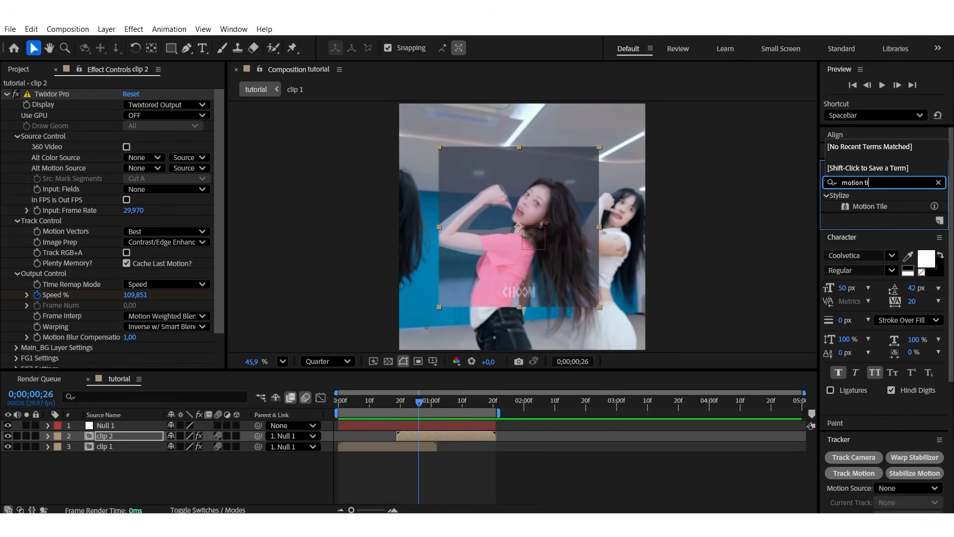
pyautogui.moveTo(871, 207); pyautogui.dragTo(482, 437)
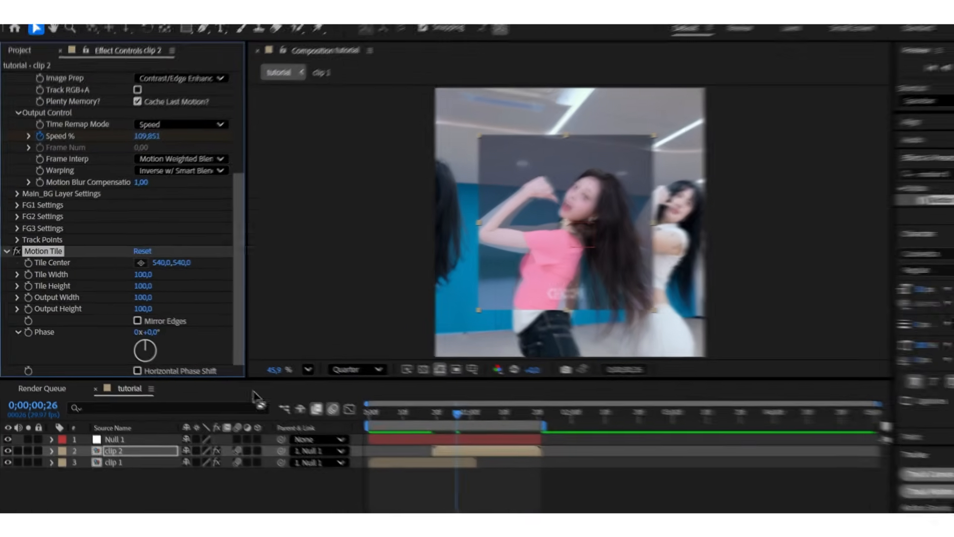
# Set Motion Tile's output width and output height to 300 and enable Mirror Edges
pyautogui.click(130, 295)
pyautogui.write('300')
pyautogui.press('Tab')
pyautogui.write('3')
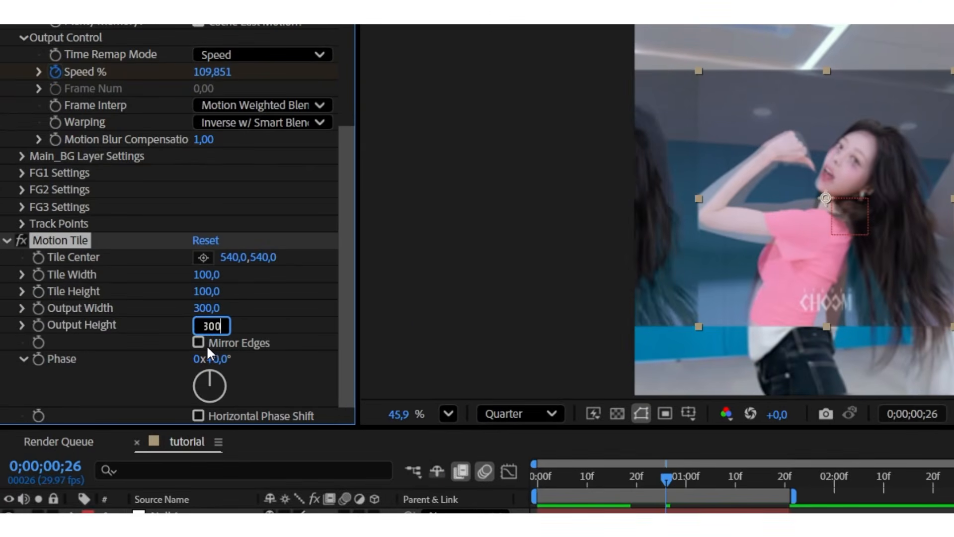
pyautogui.click(193, 344)
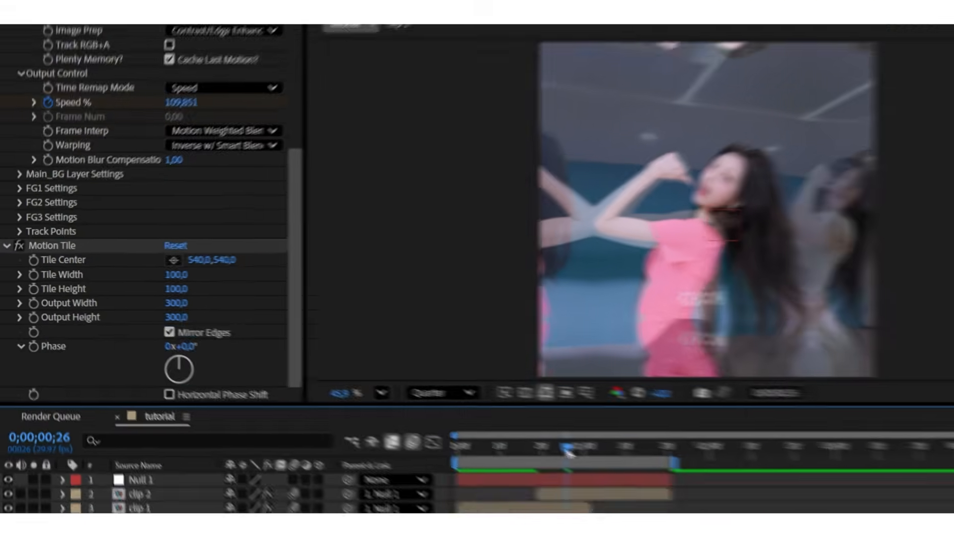
# Add starting keyframes for the null's scale and position at the first frame
pyautogui.click(664, 486)
pyautogui.moveTo(422, 407); pyautogui.dragTo(332, 441)
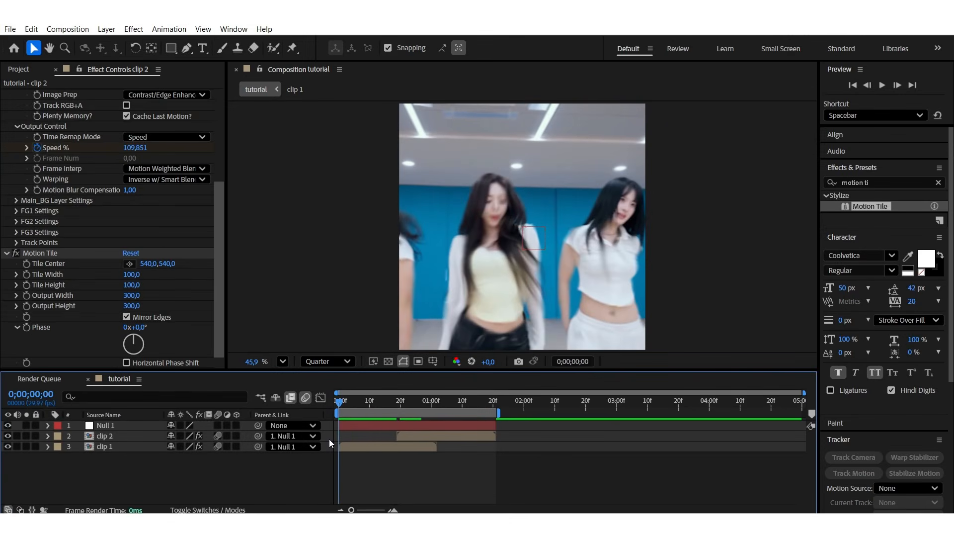
pyautogui.click(362, 425)
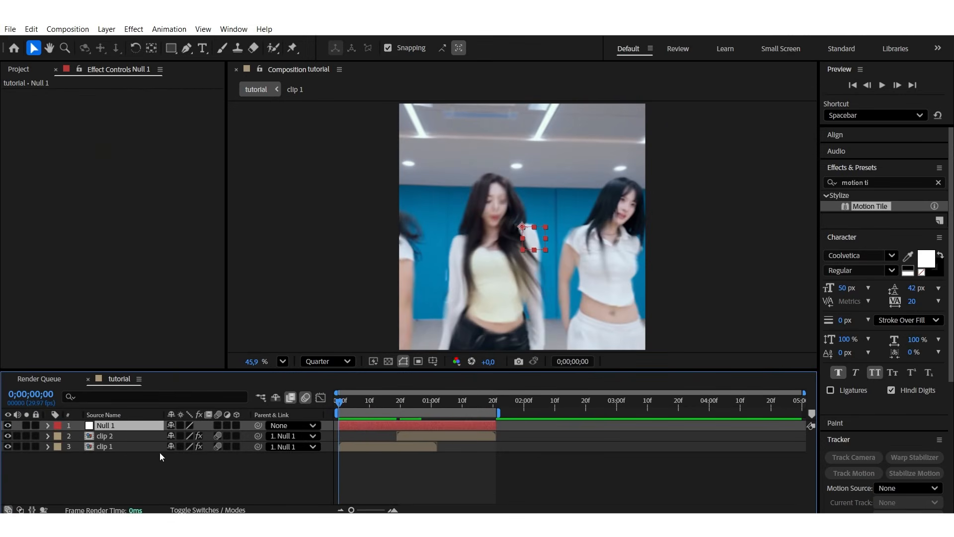
pyautogui.press('s')
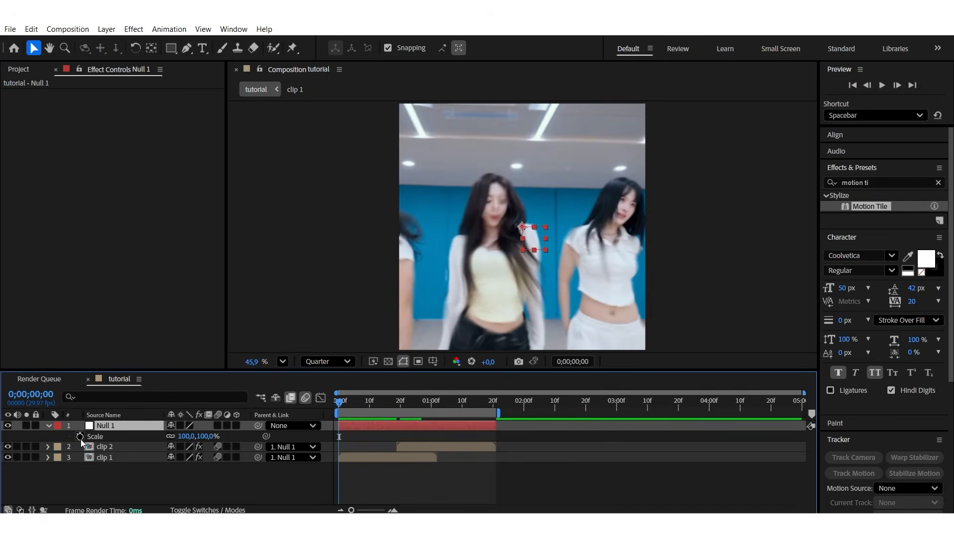
pyautogui.press('p')
pyautogui.click(80, 436)
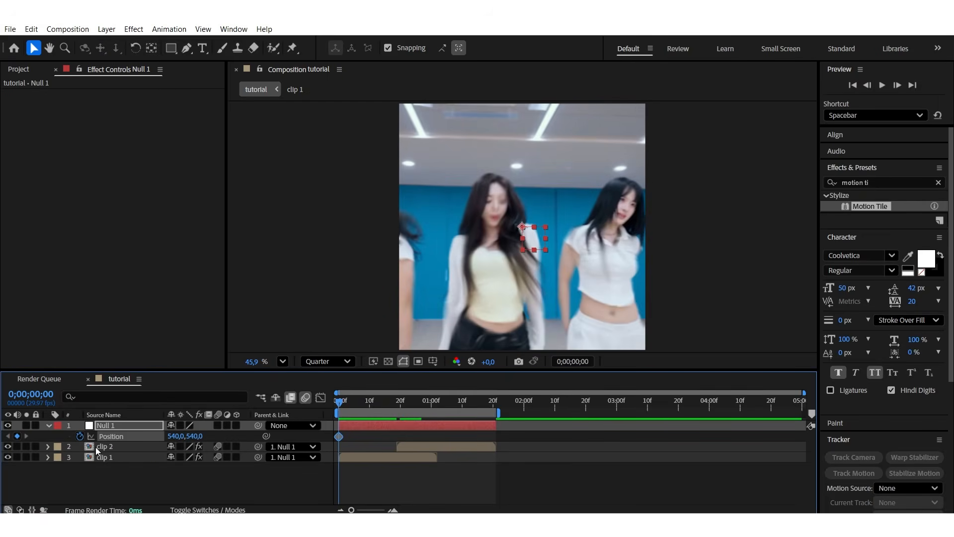
# At 0;00;01;20, keyframe the null's scale at 155% and its position at 563, 540
pyautogui.press('o')
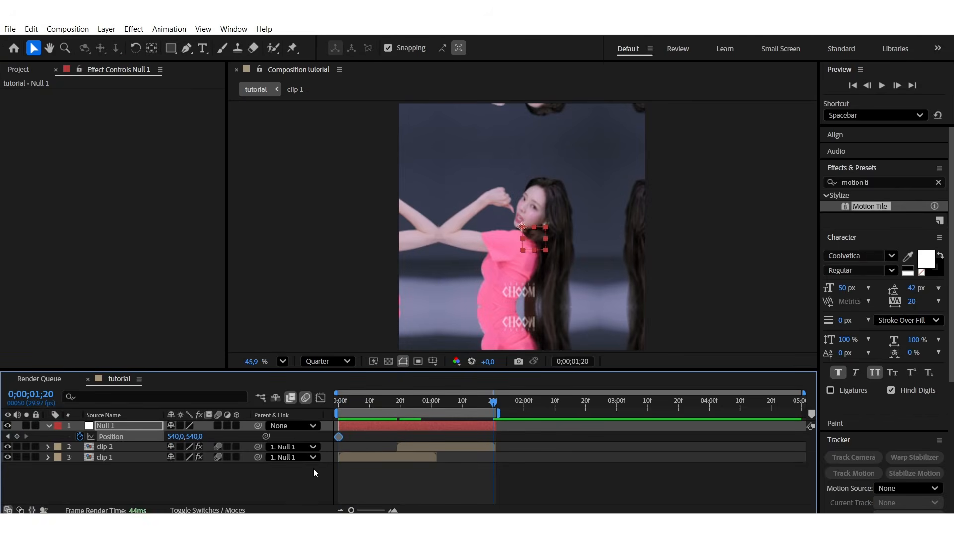
pyautogui.press('s')
pyautogui.moveTo(208, 436); pyautogui.dragTo(230, 436)
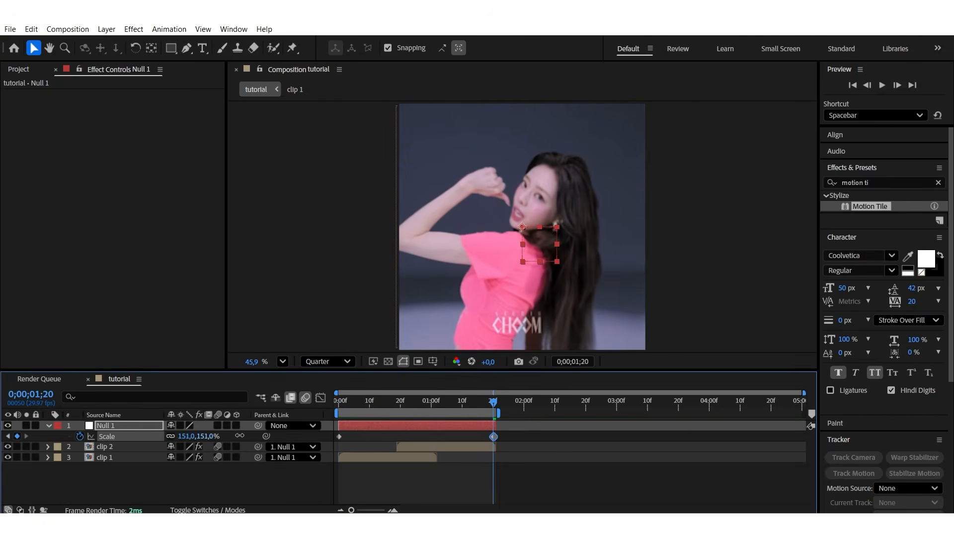
pyautogui.press('p')
pyautogui.moveTo(175, 435); pyautogui.dragTo(189, 436)
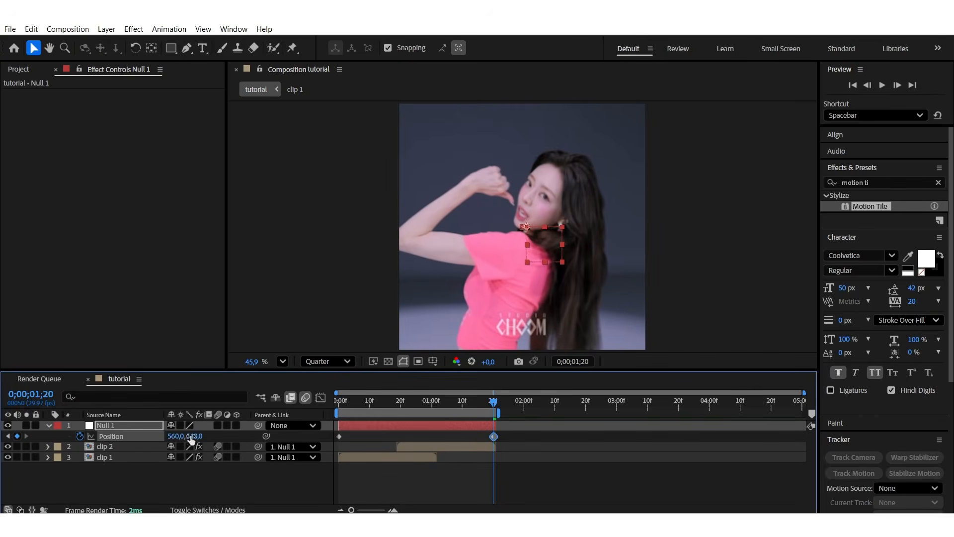
pyautogui.moveTo(177, 436); pyautogui.dragTo(180, 436)
pyautogui.hotkey('shift', 's')
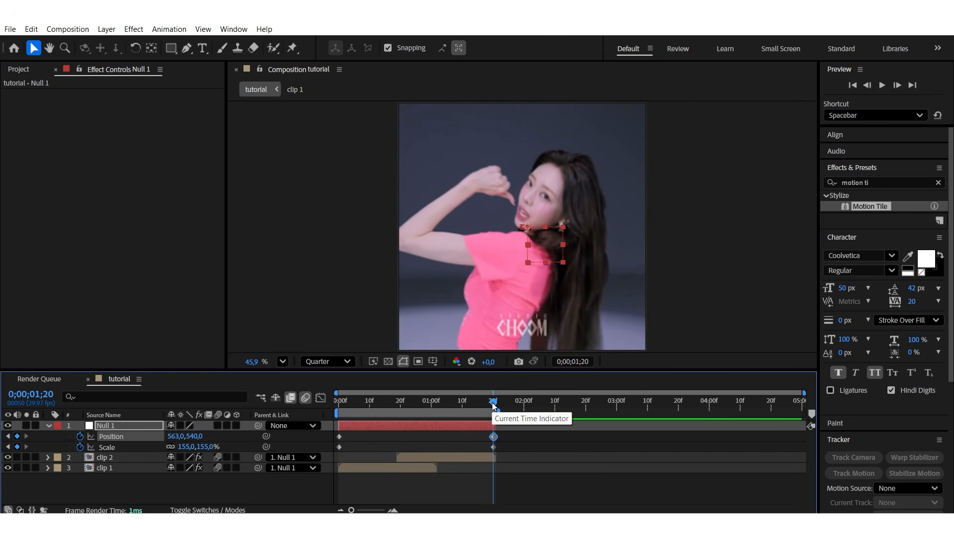
# Ease all of the null's position and scale keyframes, shape a steep central speed peak with about 82% influence, and preview the result
pyautogui.moveTo(496, 404); pyautogui.dragTo(419, 442)
pyautogui.moveTo(526, 437); pyautogui.dragTo(334, 462)
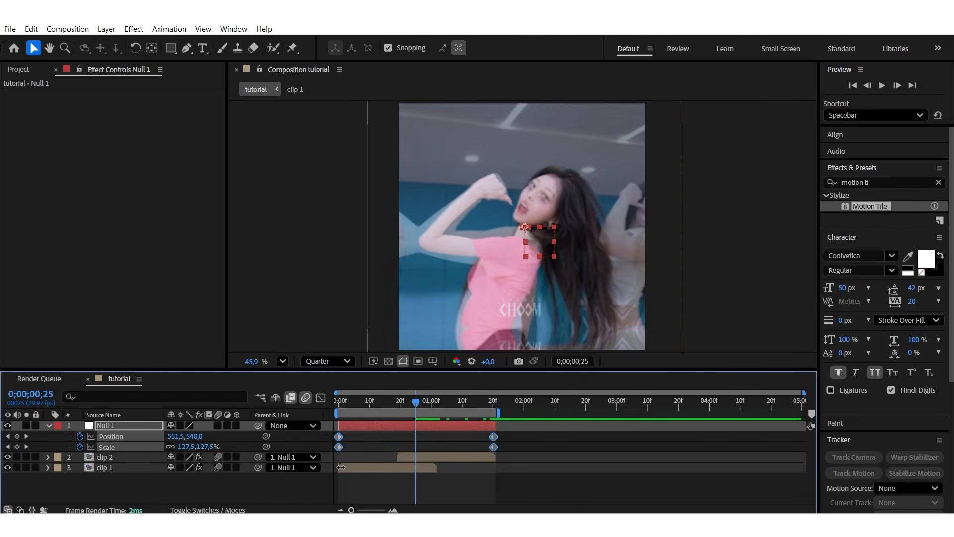
pyautogui.click(321, 397)
pyautogui.moveTo(304, 499); pyautogui.dragTo(306, 498)
pyautogui.moveTo(467, 481); pyautogui.dragTo(431, 481)
pyautogui.moveTo(364, 483); pyautogui.dragTo(429, 483)
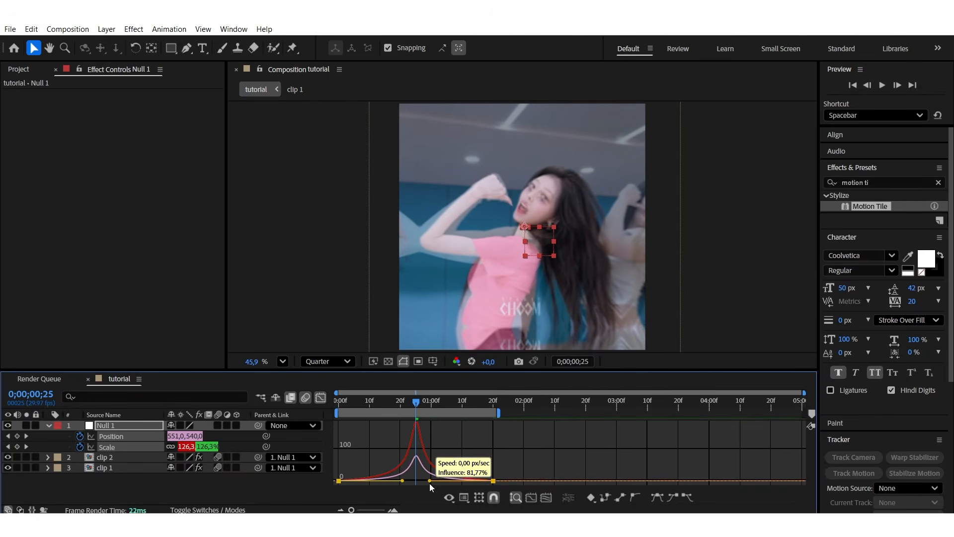
pyautogui.press('Home')
pyautogui.click(321, 398)
pyautogui.press('space')
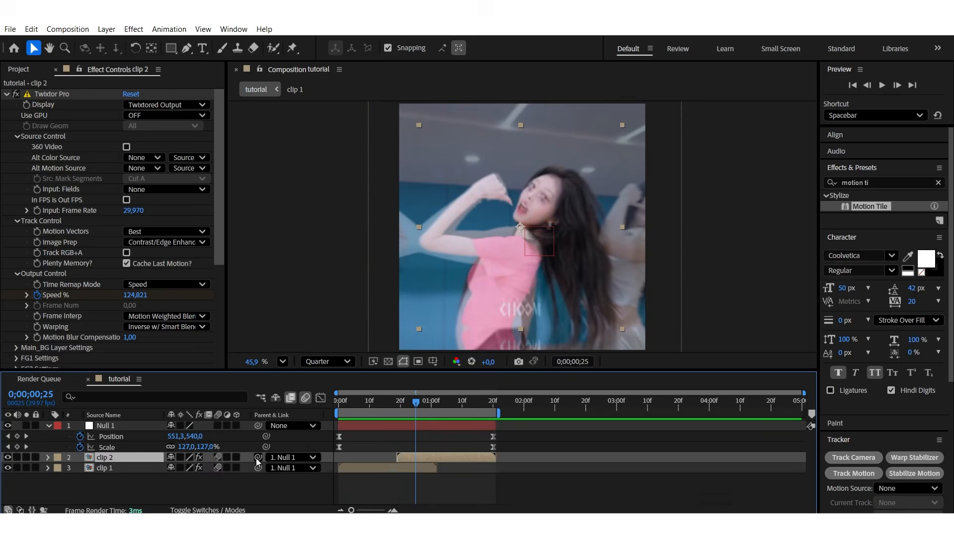
# Fine-tune clip 2's position so its dancer lines up with clip 1 during the crossfade, checking the overlap
pyautogui.press('p')
pyautogui.moveTo(190, 468); pyautogui.dragTo(184, 467)
pyautogui.moveTo(415, 403)
pyautogui.mouseDown()
pyautogui.moveTo(404, 407)
pyautogui.moveTo(416, 417)
pyautogui.mouseUp()
pyautogui.moveTo(179, 468); pyautogui.dragTo(199, 467)
pyautogui.moveTo(416, 404); pyautogui.dragTo(387, 427)
pyautogui.press('u')
pyautogui.press('u')
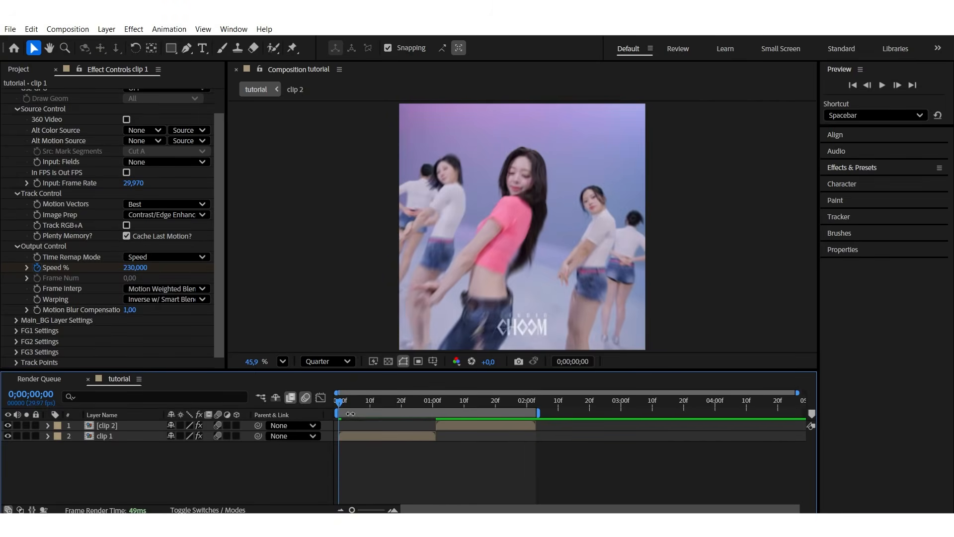
# Preview the cut between clip 1 and clip 2 from the first frame
pyautogui.press('space')
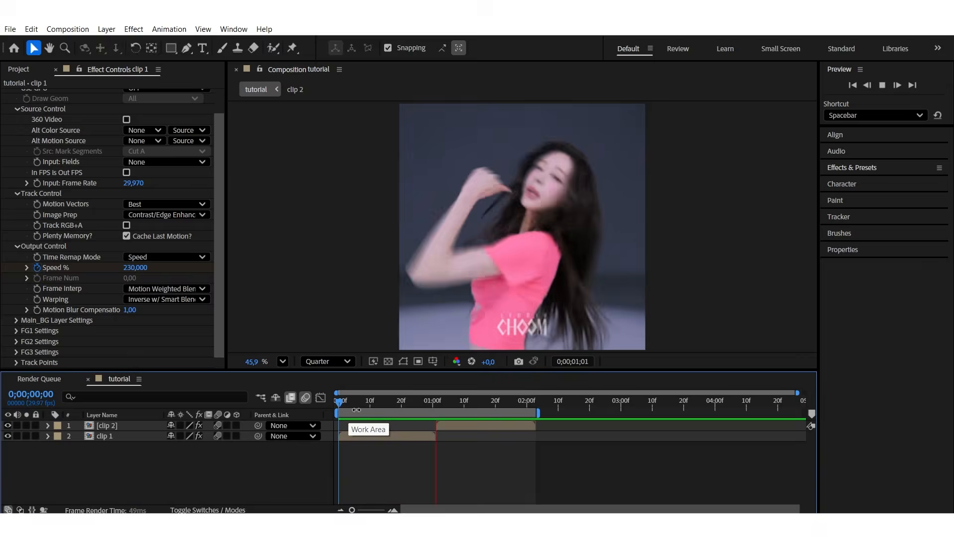
# Apply Motion Tile to clip 1 with output width and height at 300 and mirrored edges
pyautogui.moveTo(359, 405); pyautogui.dragTo(370, 421)
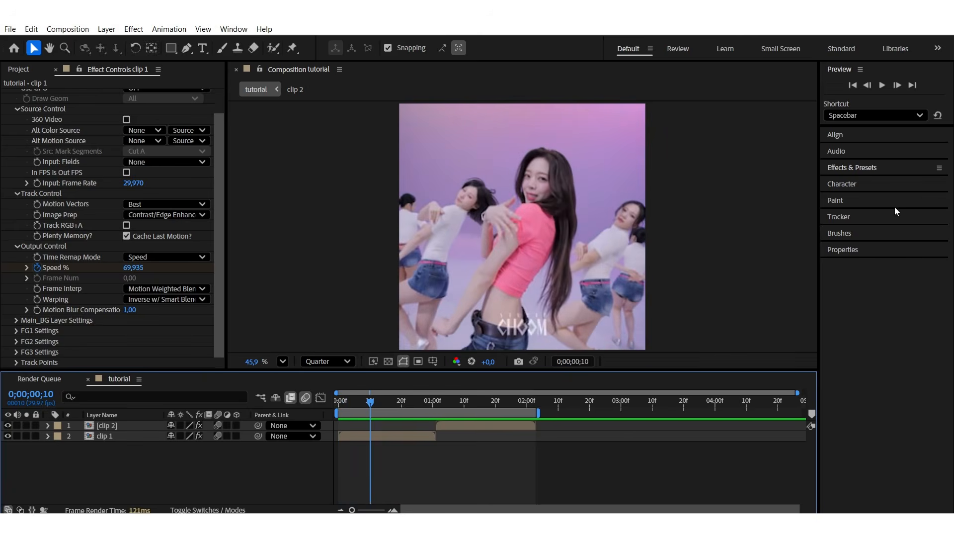
pyautogui.click(893, 169)
pyautogui.write('motio')
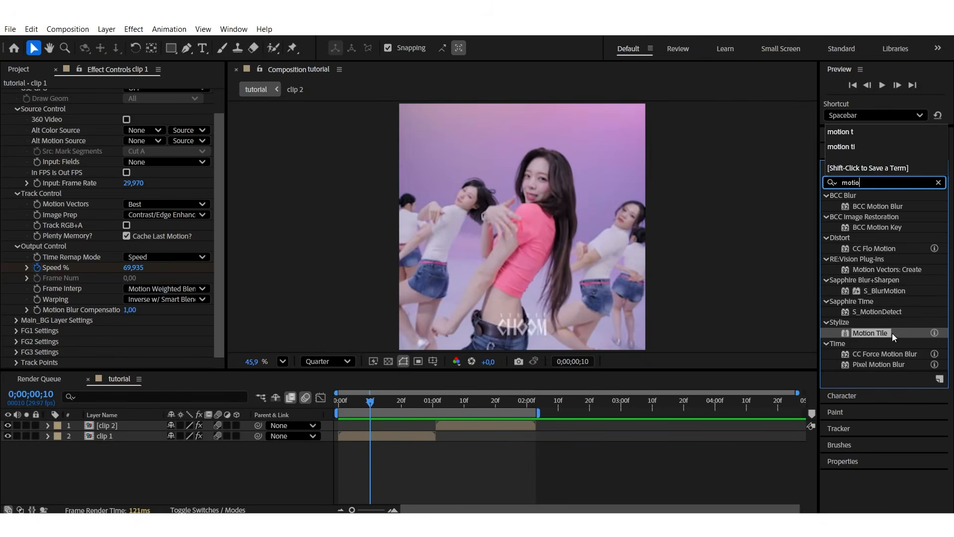
pyautogui.moveTo(894, 337); pyautogui.dragTo(414, 436)
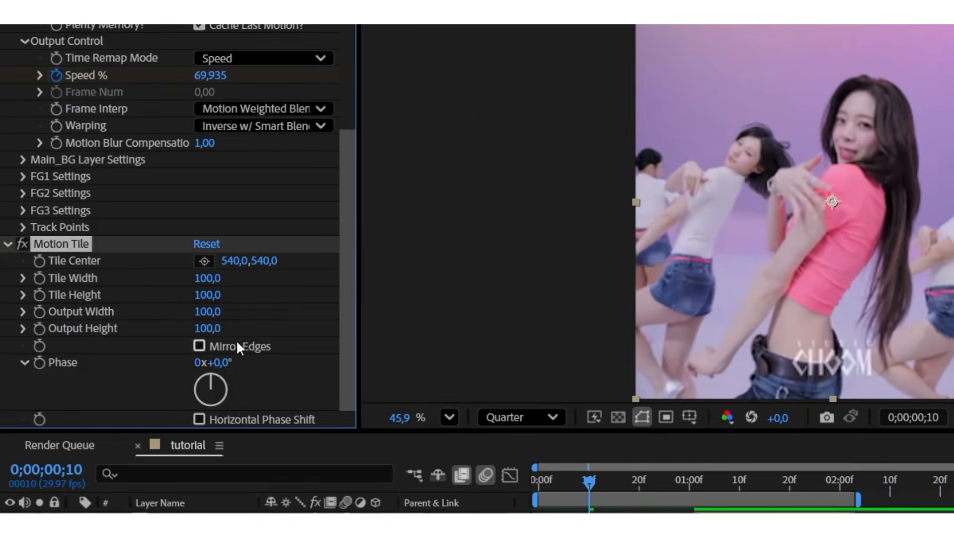
pyautogui.click(207, 311)
pyautogui.write('300')
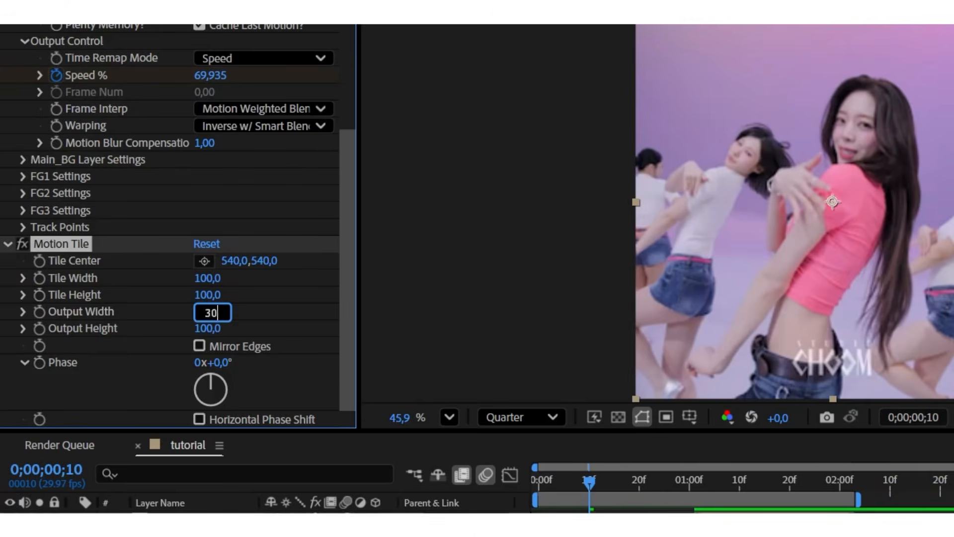
pyautogui.press('Tab')
pyautogui.write('300')
pyautogui.click(200, 346)
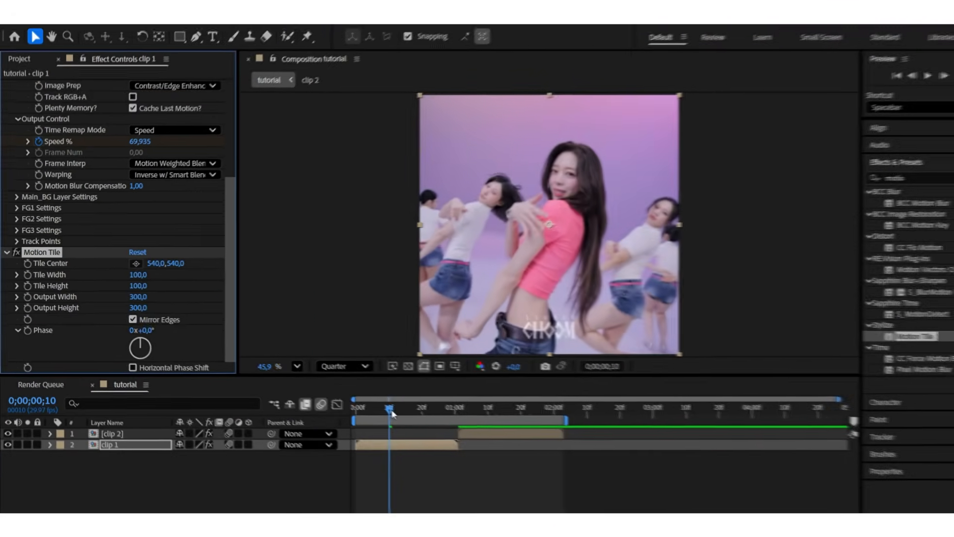
# Keyframe clip 1's scale from 100% at 0;00;00;12 to 60% at 0;00;01;00
pyautogui.moveTo(393, 413); pyautogui.dragTo(396, 414)
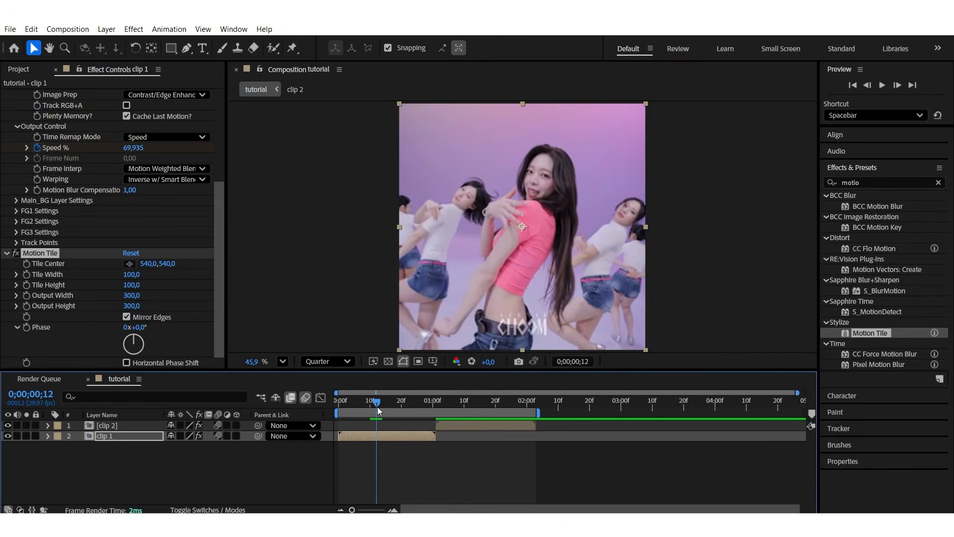
pyautogui.press('s')
pyautogui.click(81, 447)
pyautogui.press('o')
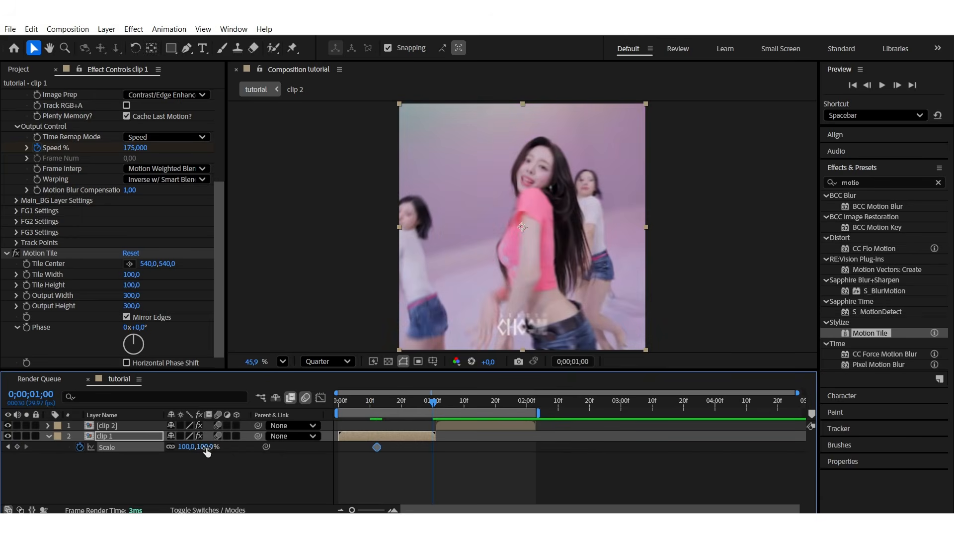
pyautogui.moveTo(203, 446); pyautogui.dragTo(183, 455)
# Ease clip 1's scale keyframes, shape the value curve into a slow start with a steep final drop, and preview it
pyautogui.moveTo(459, 445); pyautogui.dragTo(374, 458)
pyautogui.click(320, 397)
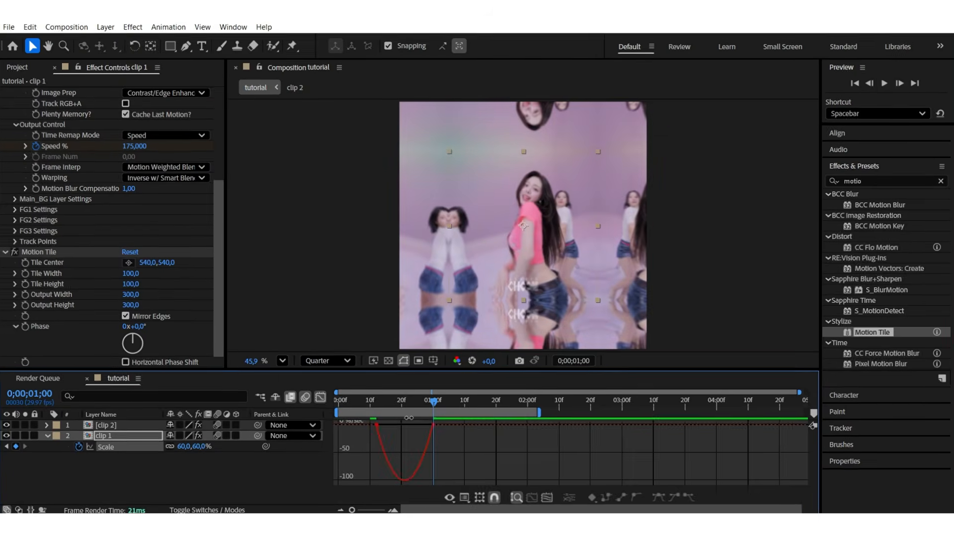
pyautogui.click(449, 496)
pyautogui.click(525, 356)
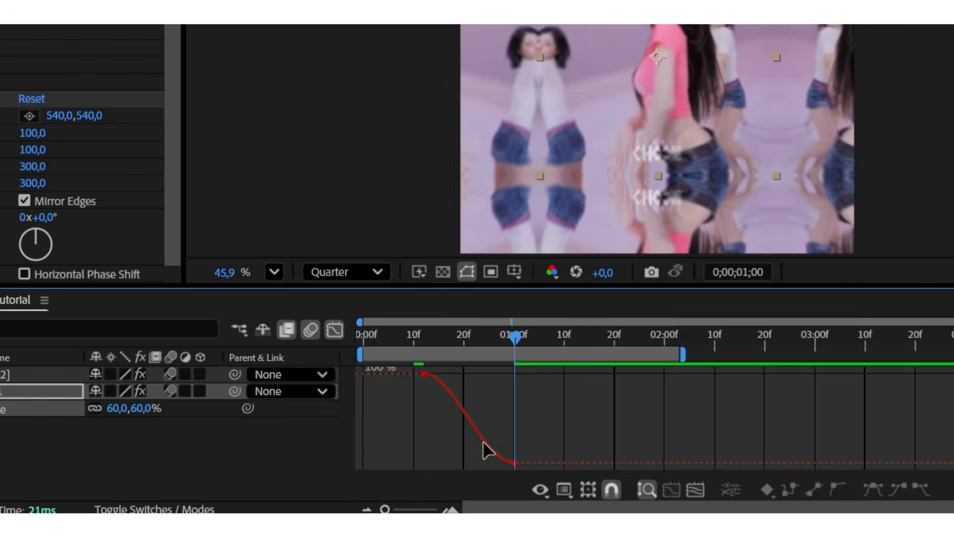
pyautogui.moveTo(483, 463); pyautogui.dragTo(512, 392)
pyautogui.moveTo(453, 373); pyautogui.dragTo(495, 369)
pyautogui.press('space')
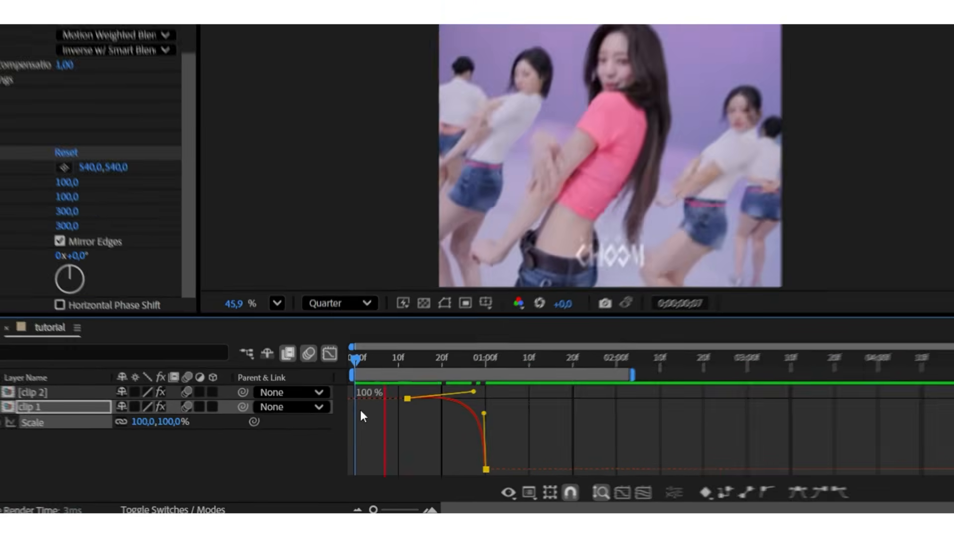
pyautogui.hotkey('shift', 'F3')
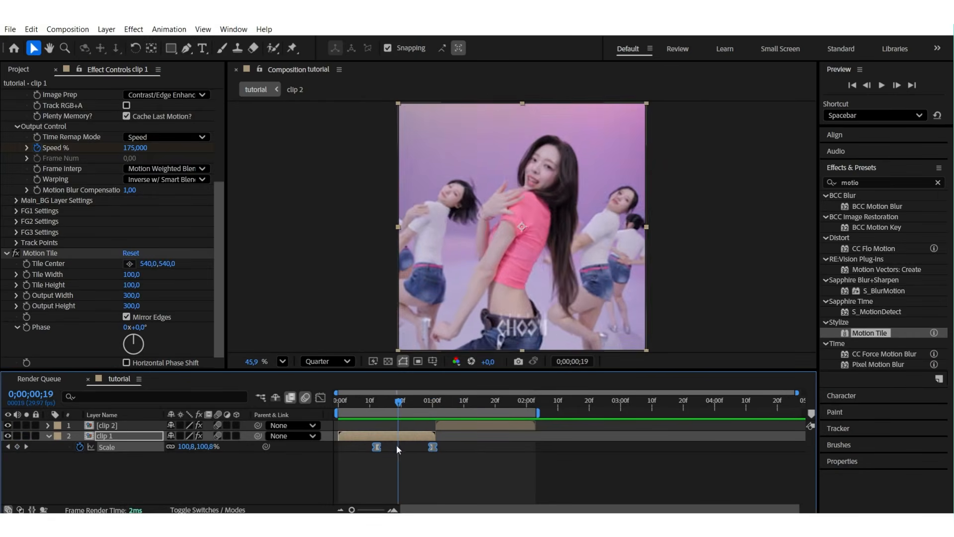
# Add an adjustment layer above clip 1 and cut away its part before the first scale keyframe at 0;00;00;12
pyautogui.click(8, 446)
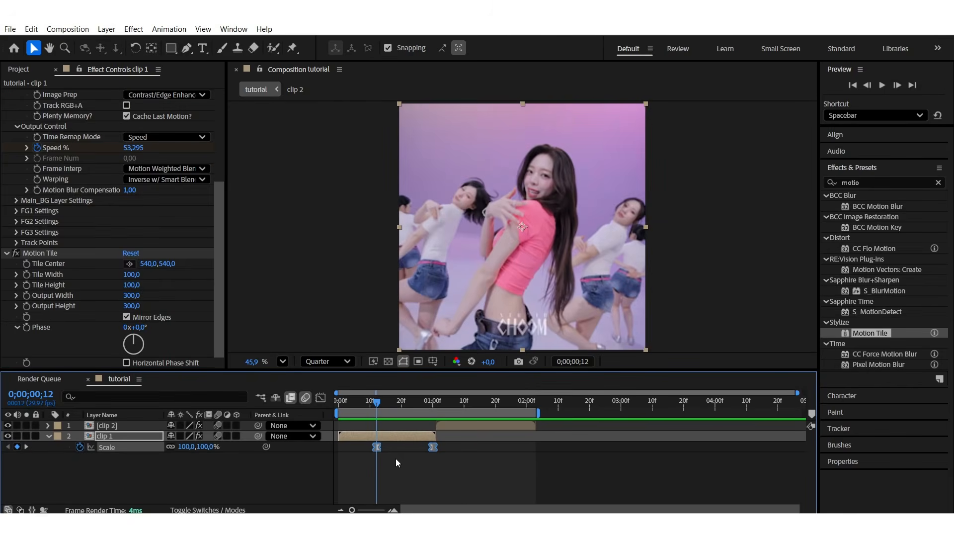
pyautogui.hotkey('ctrl', 'alt', 'y')
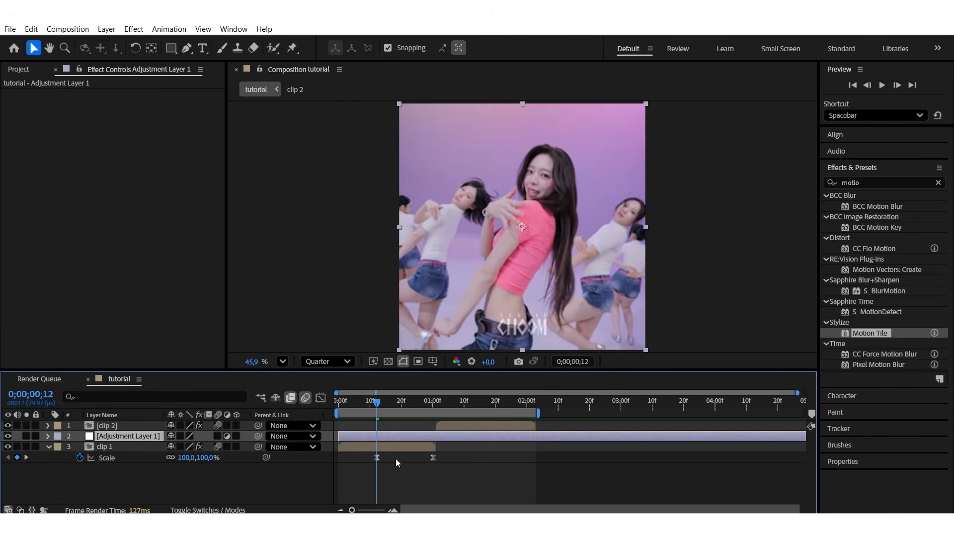
pyautogui.hotkey('ctrl', 'shift', 'd')
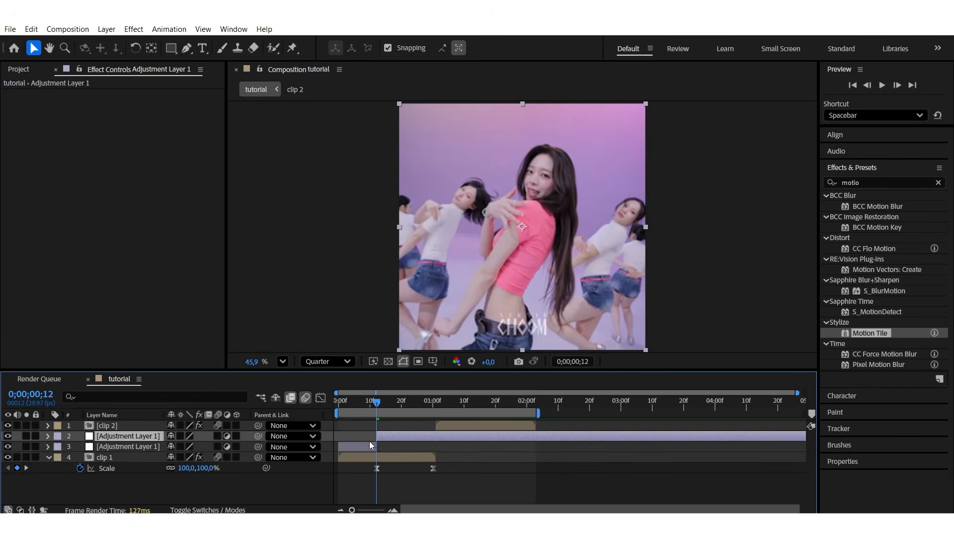
pyautogui.click(377, 441)
pyautogui.press('Delete')
# Trim the adjustment layer to end where clip 1 ends, and return to the layer's start
pyautogui.press('space')
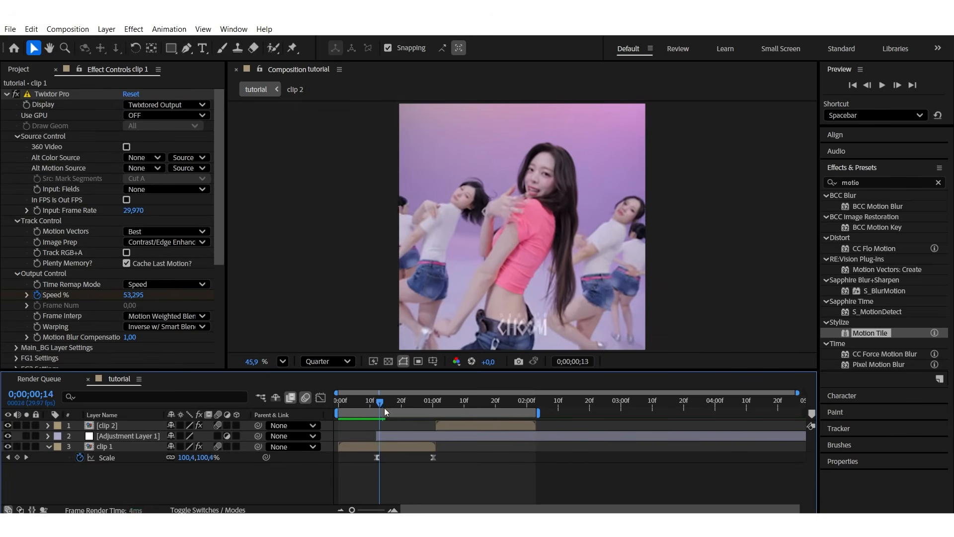
pyautogui.press('pagedown')
pyautogui.press('pagedown')
pyautogui.press('pagedown')
pyautogui.press('pagedown')
pyautogui.press('pagedown')
pyautogui.click(436, 436)
pyautogui.hotkey('ctrl', 'shift', 'd')
pyautogui.press('Delete')
pyautogui.click(430, 436)
pyautogui.press('i')
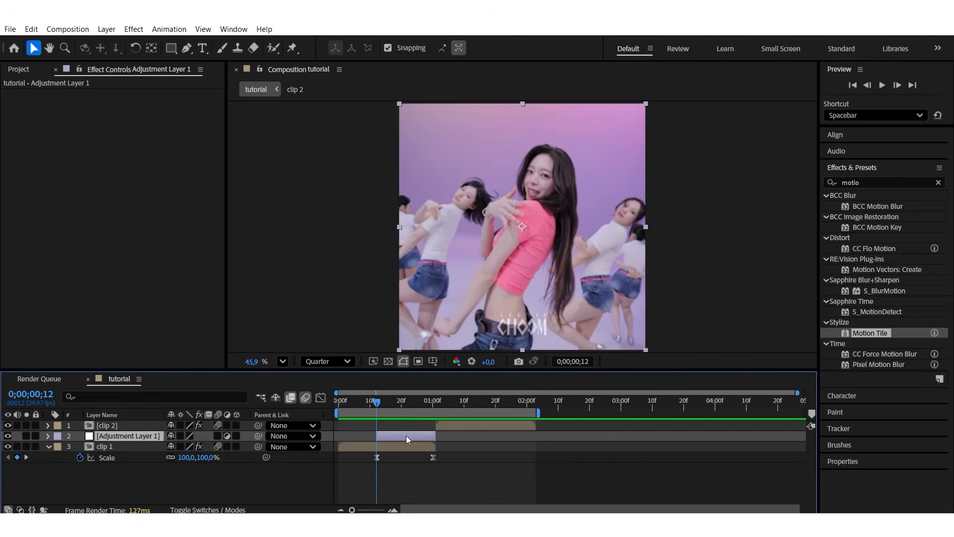
# Apply the Warp effect to the adjustment layer with the FishEye warp style
pyautogui.click(896, 179)
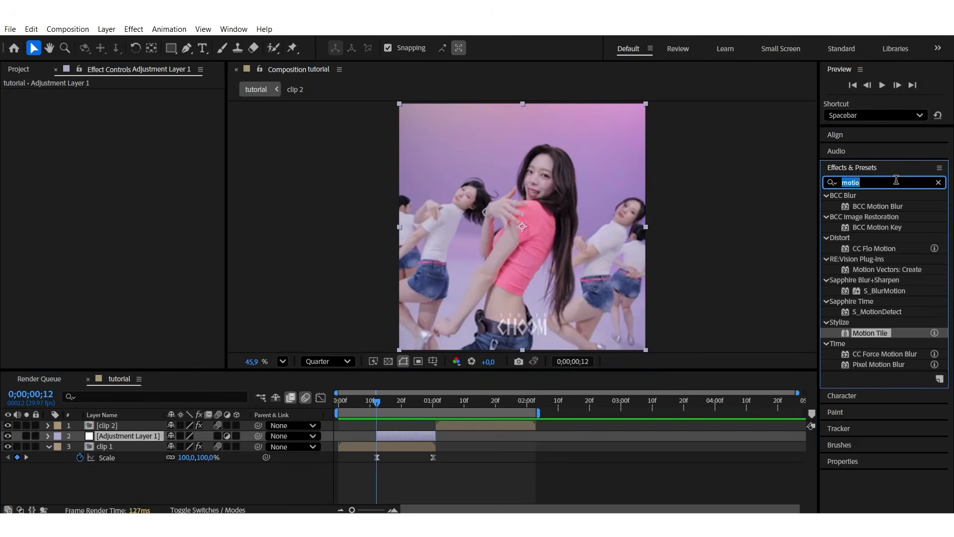
pyautogui.write('warp')
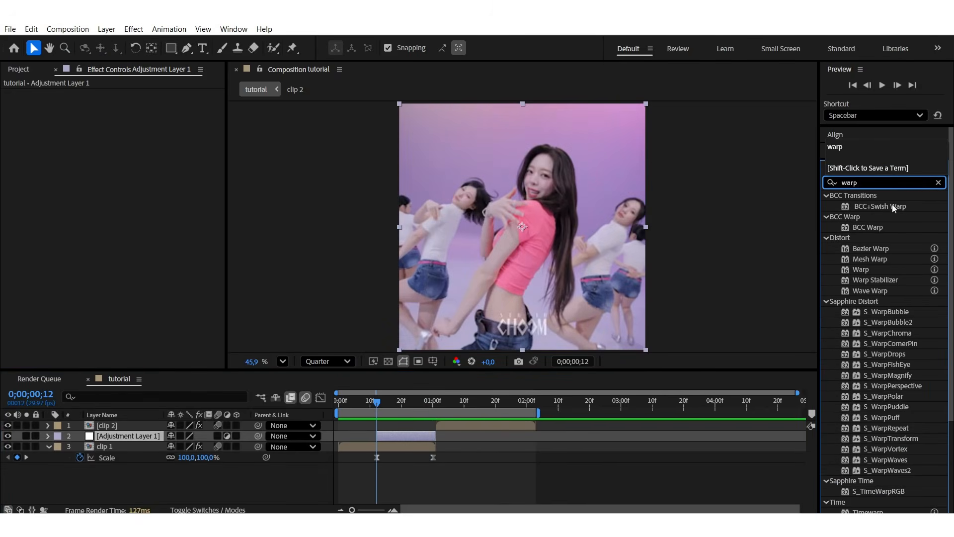
pyautogui.moveTo(861, 271); pyautogui.dragTo(416, 436)
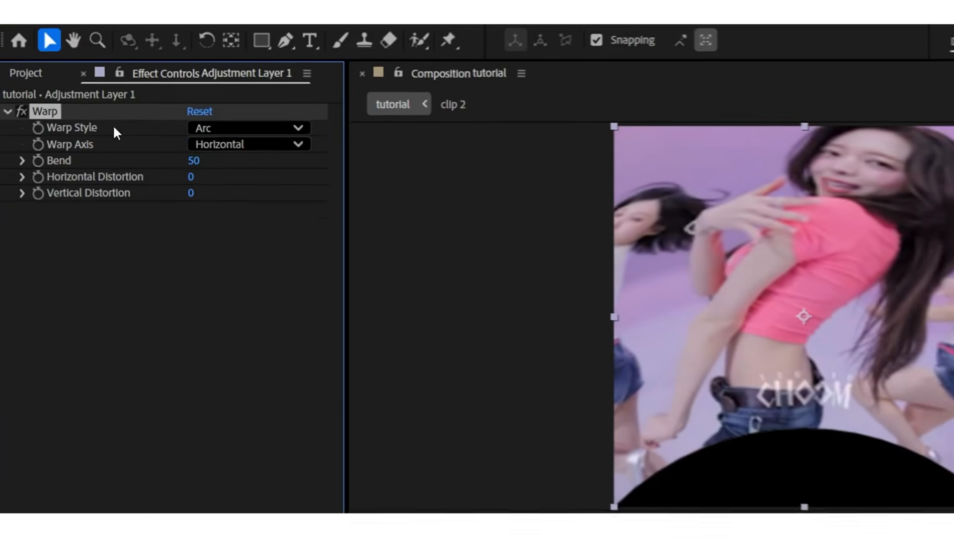
pyautogui.click(169, 111)
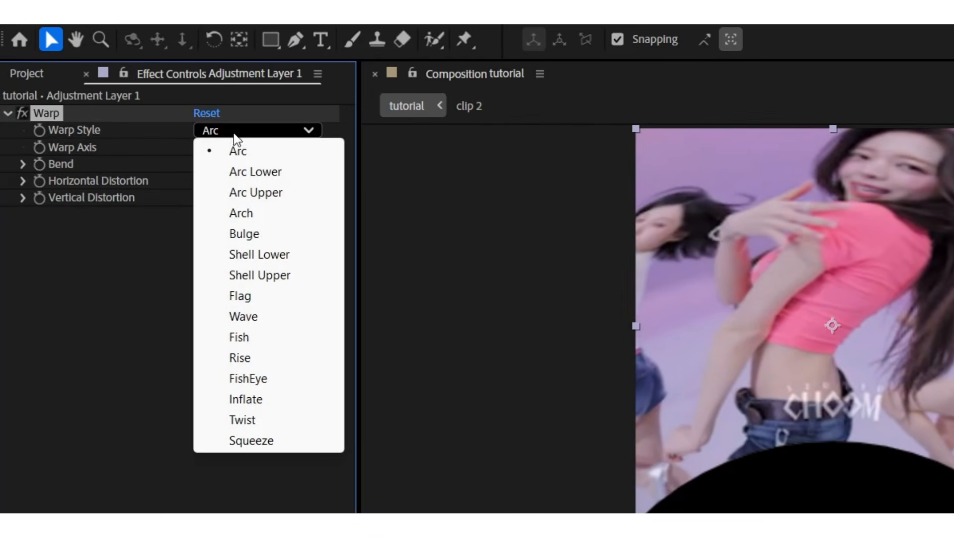
pyautogui.click(265, 380)
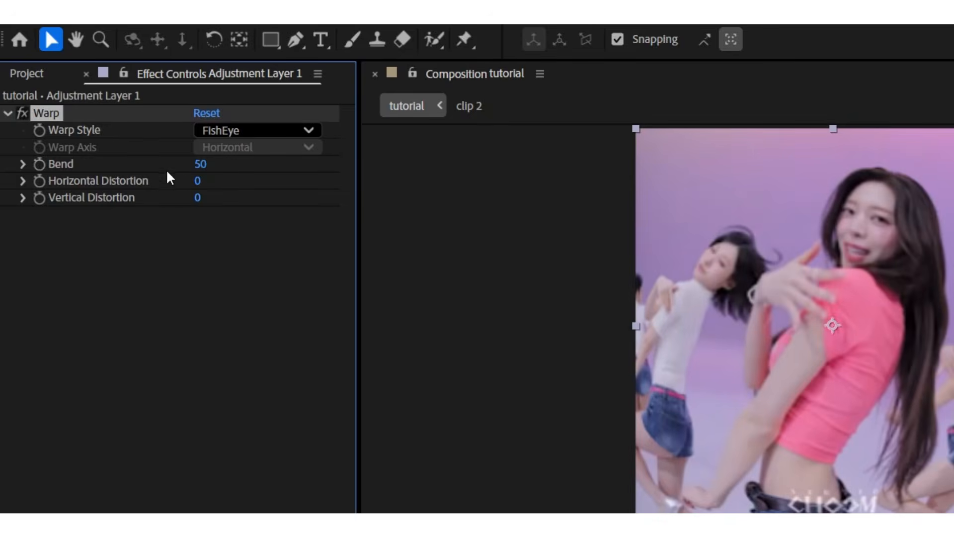
# Keyframe the Warp bend from 0 at 0;00;00;12 to -100 at 0;00;01;00
pyautogui.click(39, 164)
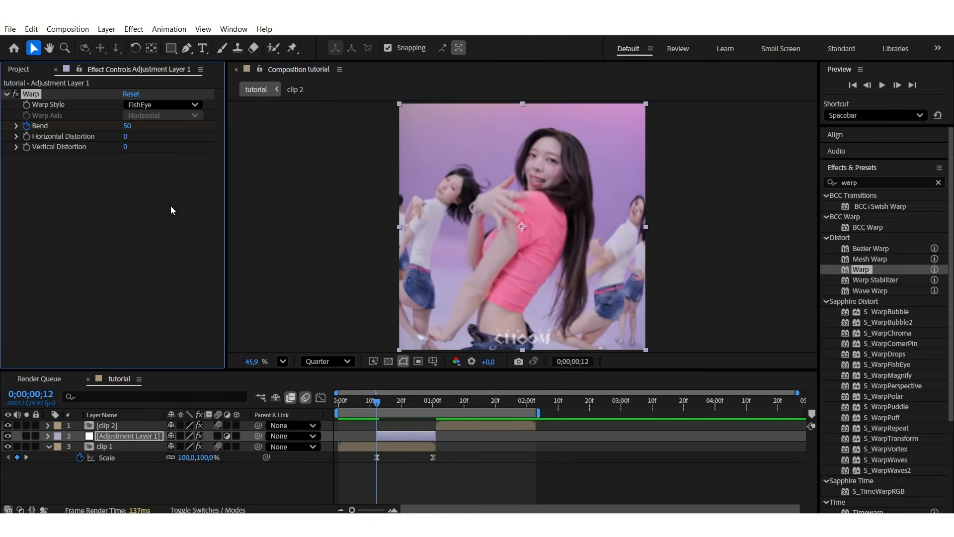
pyautogui.click(127, 126)
pyautogui.write('0')
pyautogui.press('Return')
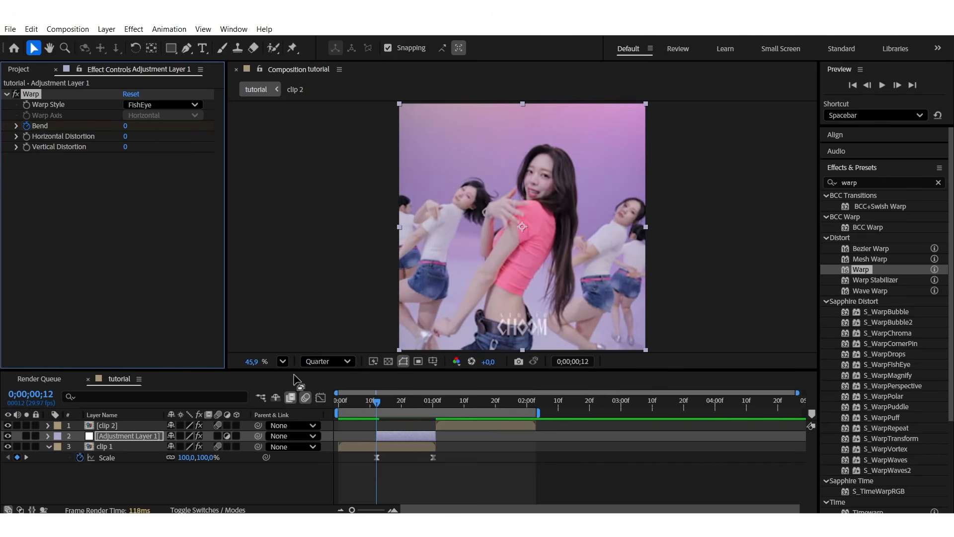
pyautogui.press('k')
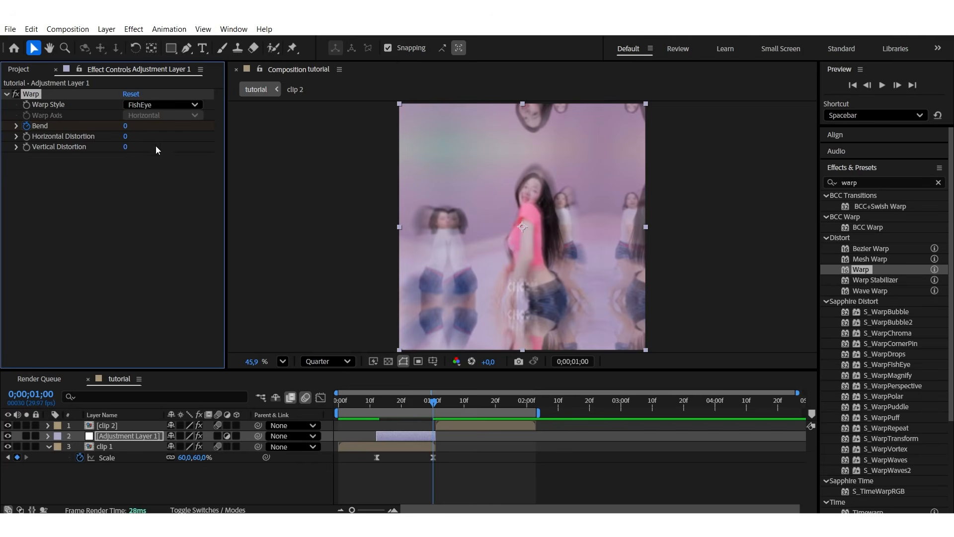
pyautogui.moveTo(125, 128); pyautogui.dragTo(60, 134)
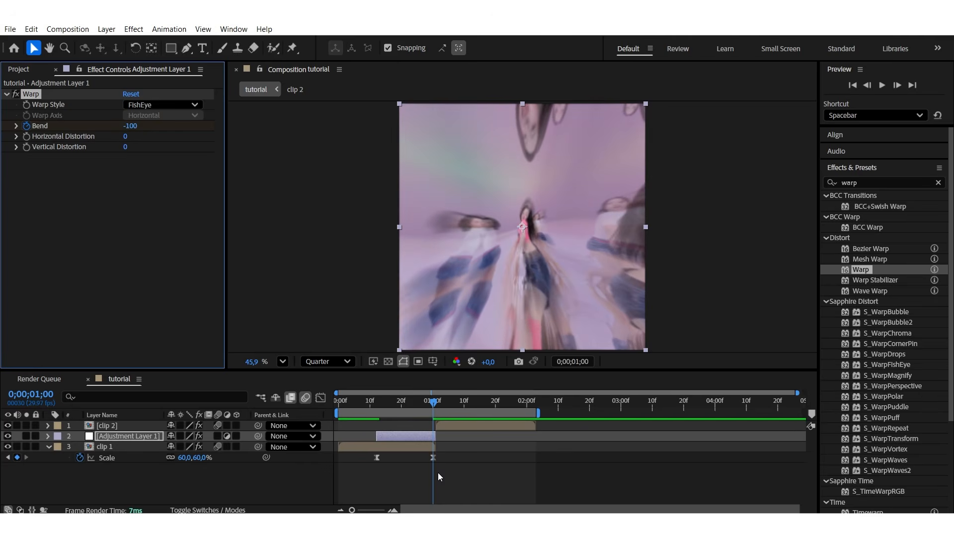
# Ease both Bend keyframes and shape the value curve to start slowly and drop steeply at the end
pyautogui.press('u')
pyautogui.moveTo(463, 453); pyautogui.dragTo(365, 470)
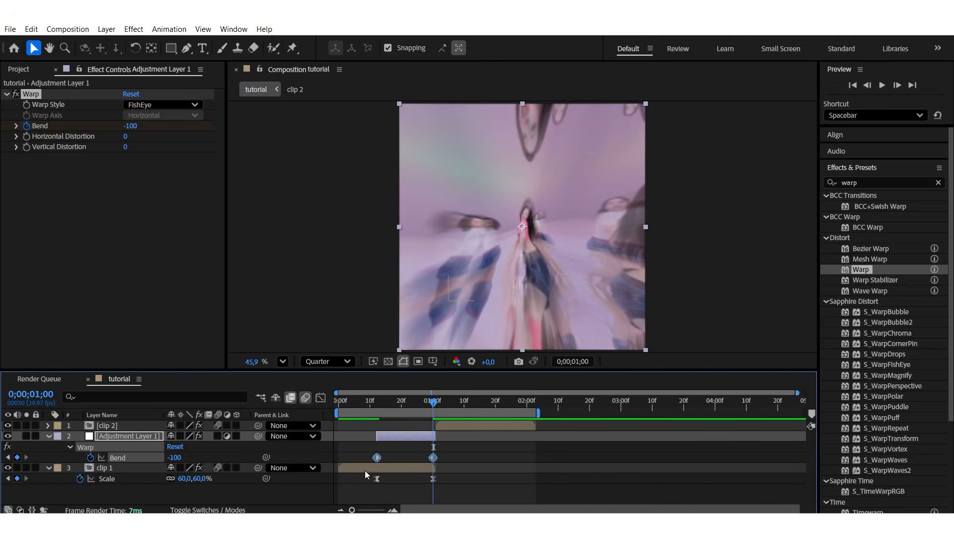
pyautogui.press('F9')
pyautogui.click(320, 398)
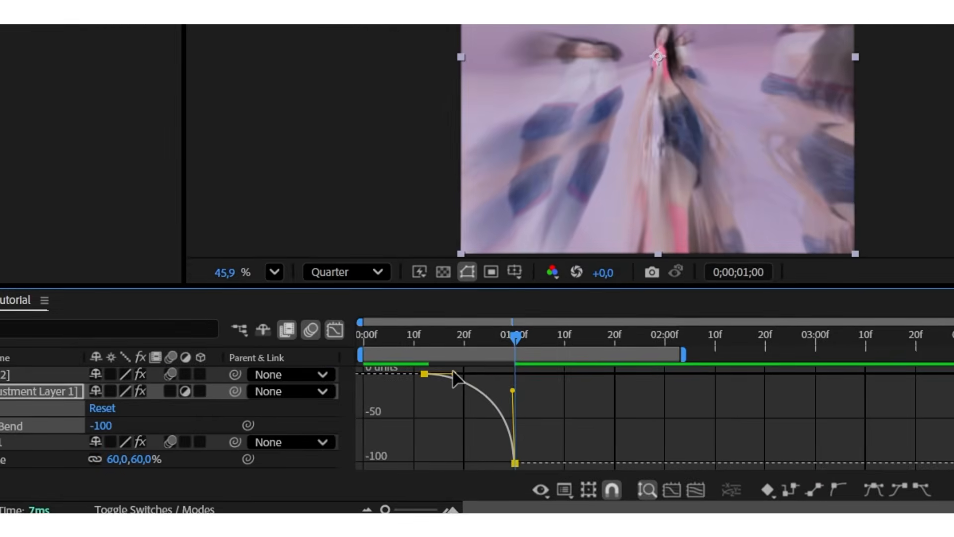
pyautogui.moveTo(453, 373); pyautogui.dragTo(494, 384)
pyautogui.click(504, 336)
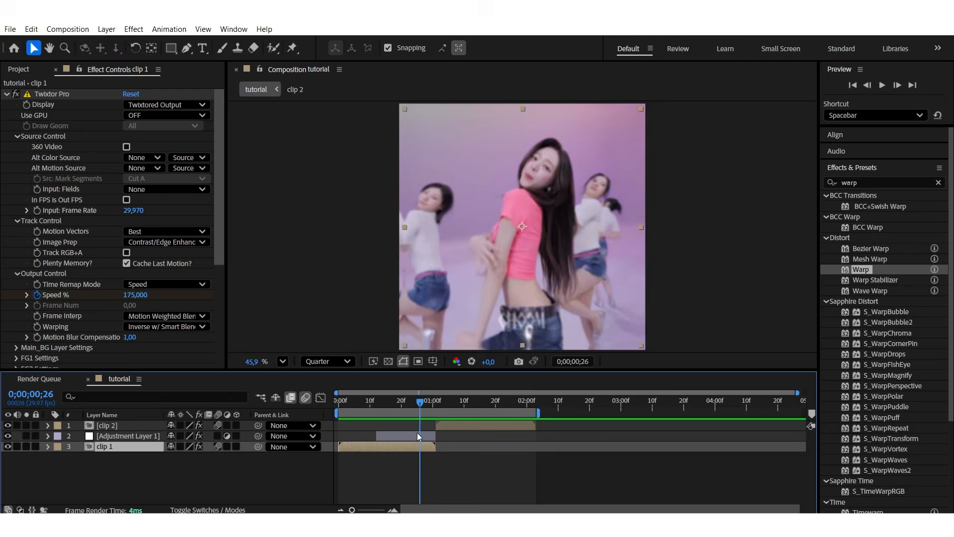
# Keyframe clip 2's scale at 160% on its first frame and 100% at 0;00;02;02
pyautogui.moveTo(417, 433); pyautogui.dragTo(533, 437)
pyautogui.click(518, 426)
pyautogui.press('s')
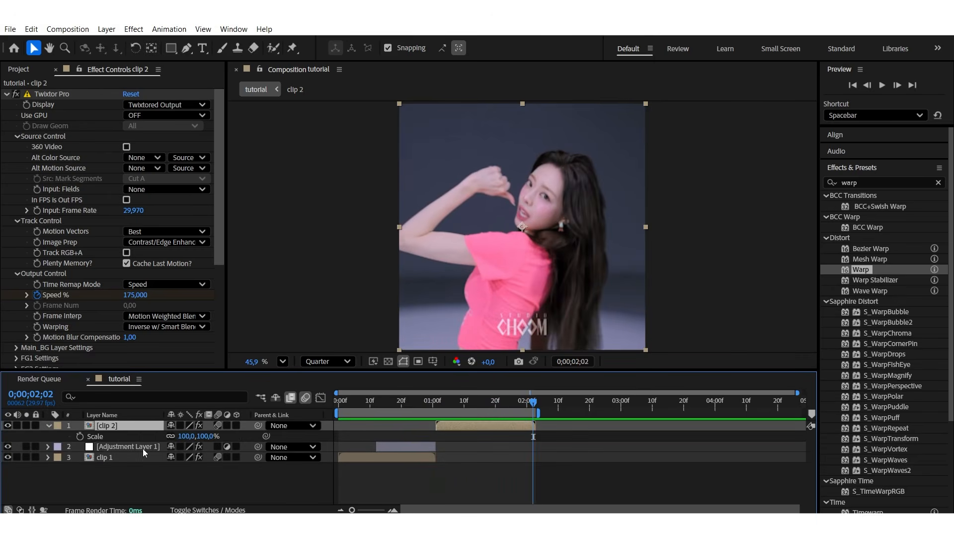
pyautogui.click(80, 436)
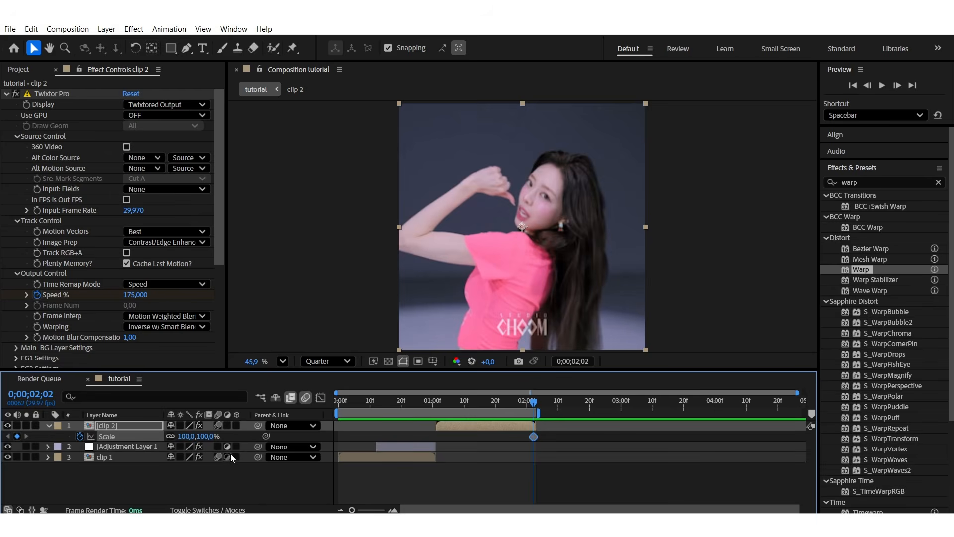
pyautogui.press('i')
pyautogui.click(206, 435)
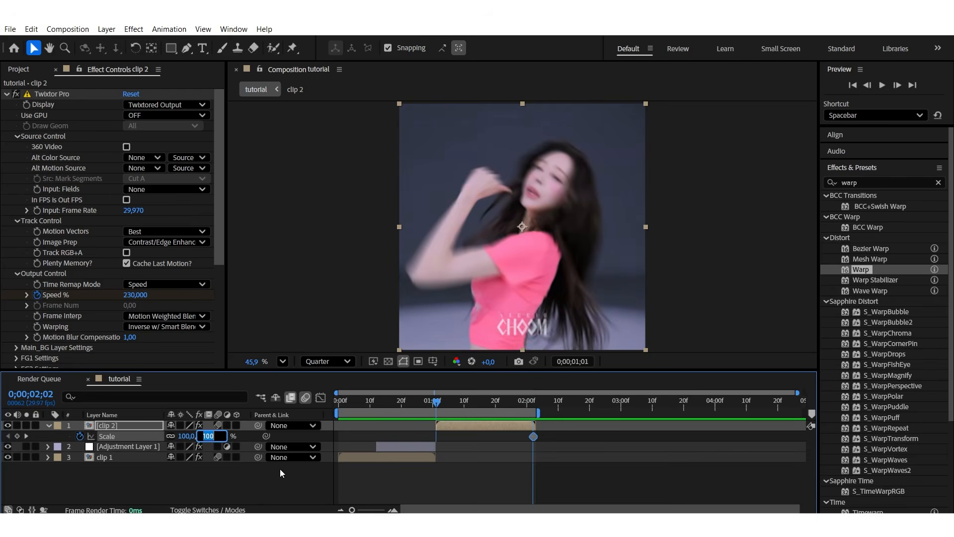
pyautogui.write('160')
pyautogui.press('Return')
# Ease clip 2's scale keyframes and shape the value curve into a steep initial drop with a long, gentle finish
pyautogui.moveTo(562, 434); pyautogui.dragTo(410, 448)
pyautogui.press('F9')
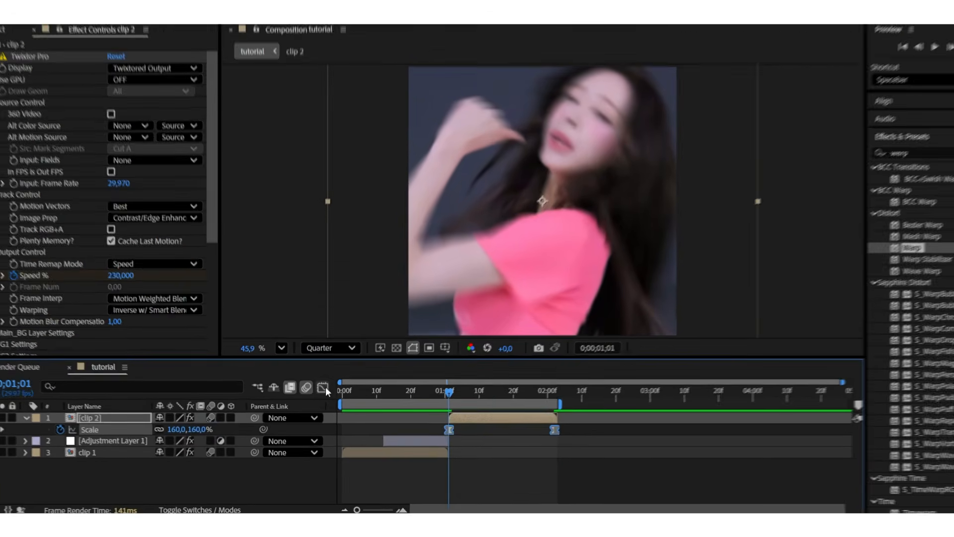
pyautogui.click(321, 397)
pyautogui.moveTo(469, 425); pyautogui.dragTo(413, 470)
pyautogui.moveTo(623, 463); pyautogui.dragTo(558, 463)
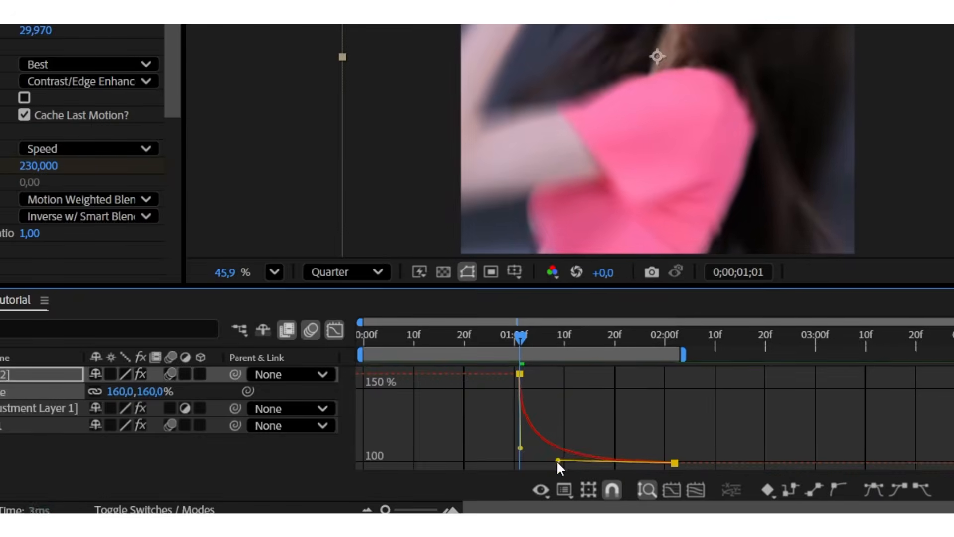
pyautogui.hotkey('shift', 'F3')
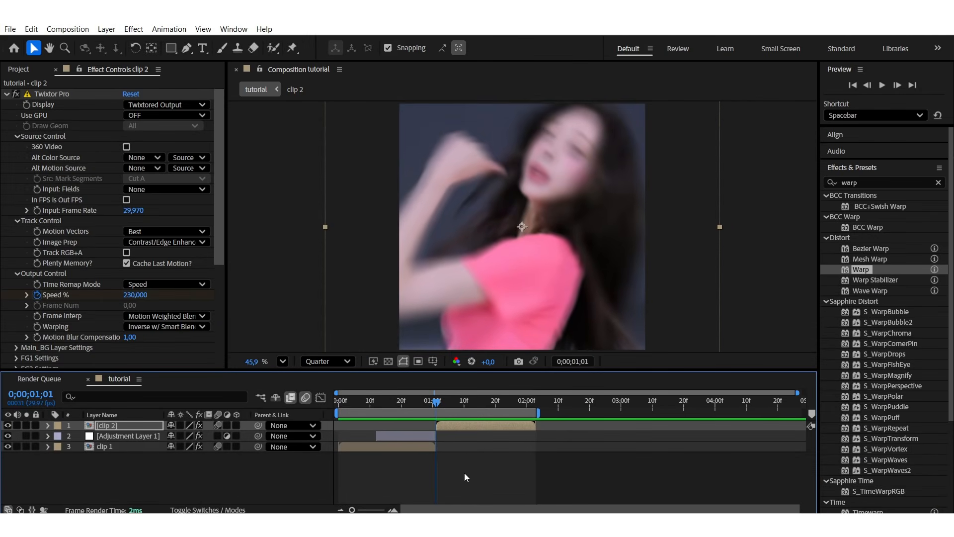
# Add a new adjustment layer above clip 2 and trim it to span only clip 2
pyautogui.hotkey('ctrl', 'alt', 'y')
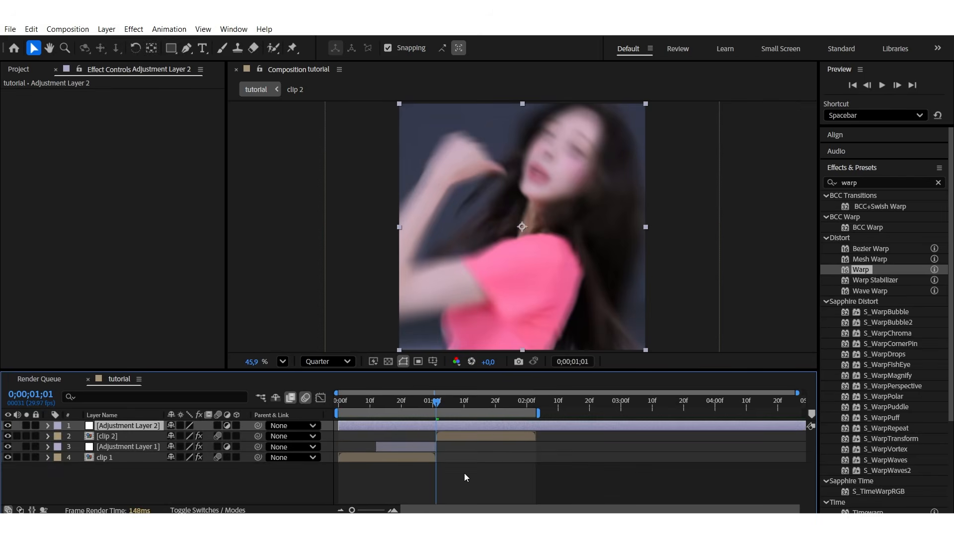
pyautogui.hotkey('ctrl', 'shift', 'd')
pyautogui.click(431, 436)
pyautogui.press('Delete')
pyautogui.press('space')
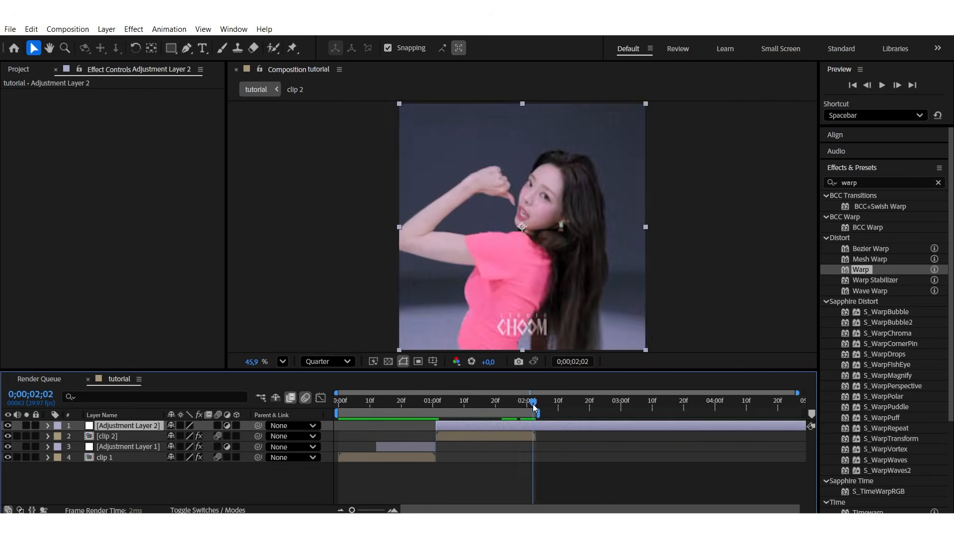
pyautogui.click(513, 426)
pyautogui.press('i')
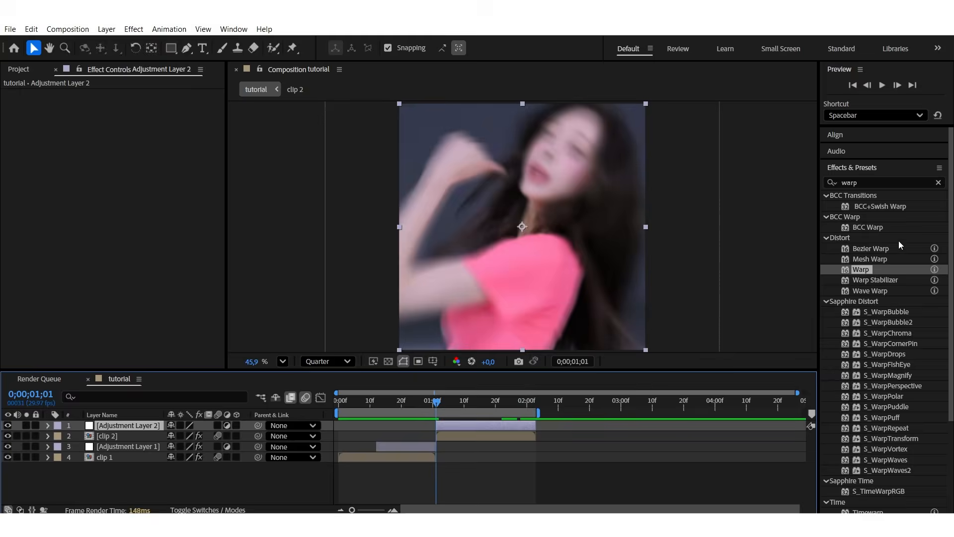
# Apply Optics Compensation to the adjustment layer over clip 2 and enable Reverse Lens Distortion
pyautogui.doubleClick(870, 180)
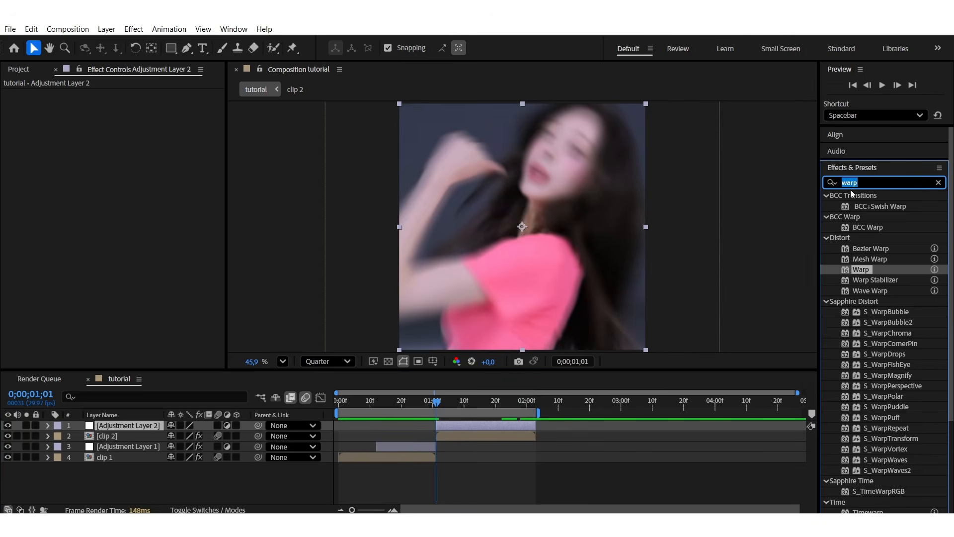
pyautogui.write('optic')
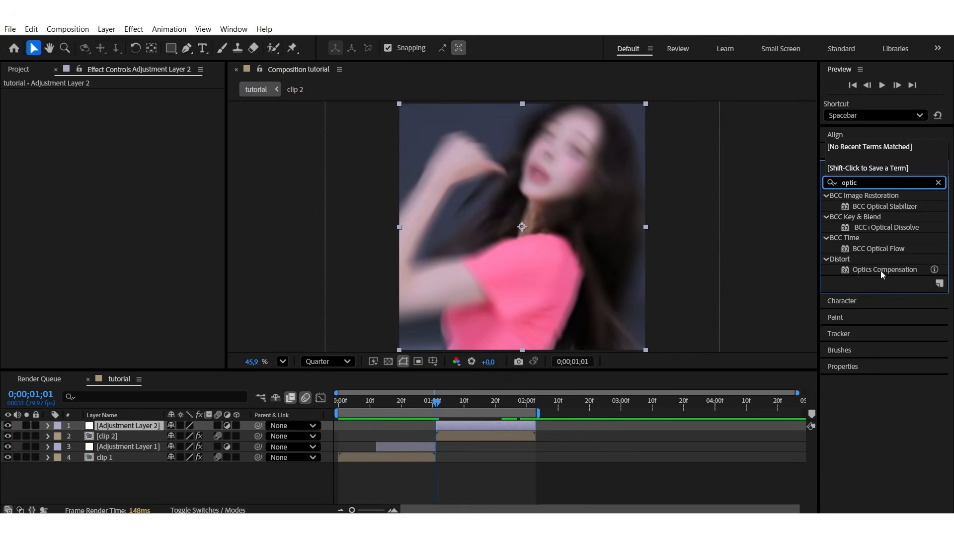
pyautogui.moveTo(881, 272); pyautogui.dragTo(513, 428)
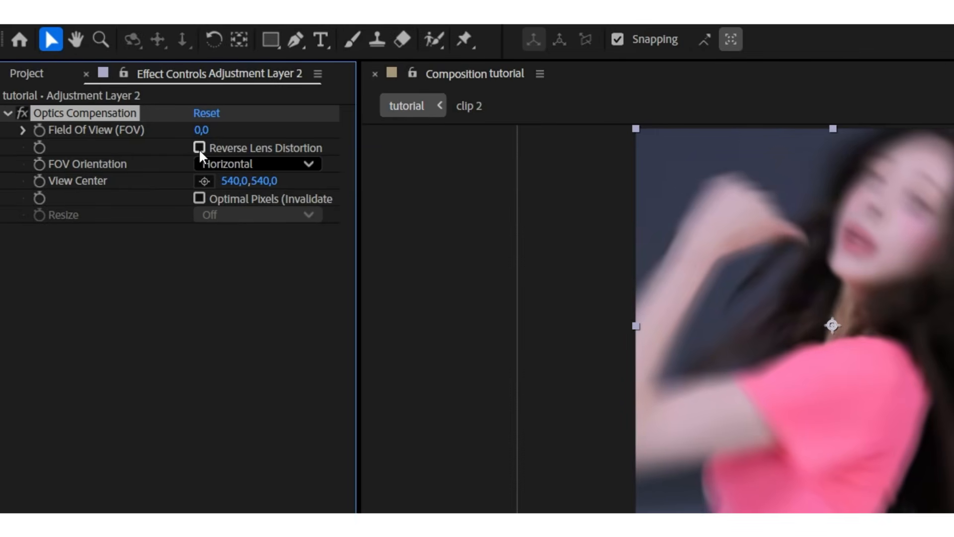
pyautogui.click(199, 148)
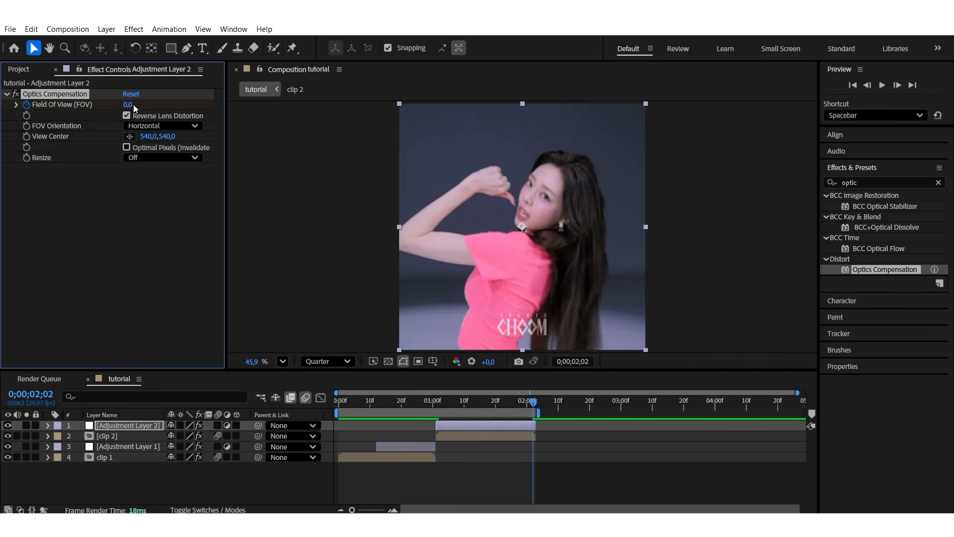
# Keyframe the Optics Compensation Field Of View at 120 on 0;00;01;01 and 0 on 0;00;02;02, and reveal its keyframes
pyautogui.press('i')
pyautogui.click(129, 106)
pyautogui.write('120')
pyautogui.press('Return')
pyautogui.press('u')
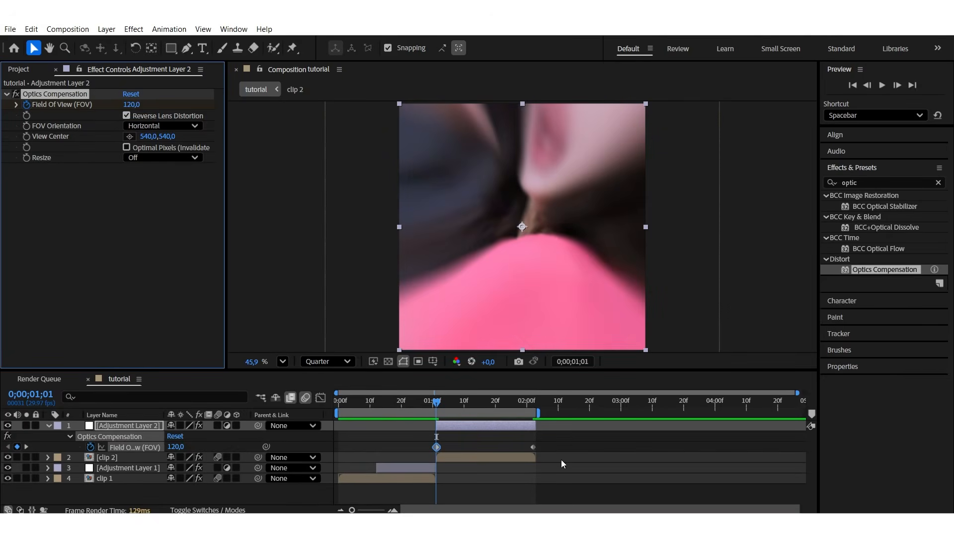
# Ease both Field Of View keyframes, shape the value curve into a steep initial drop with a long, gentle finish, and preview the transition
pyautogui.moveTo(570, 446); pyautogui.dragTo(424, 459)
pyautogui.press('F9')
pyautogui.click(321, 398)
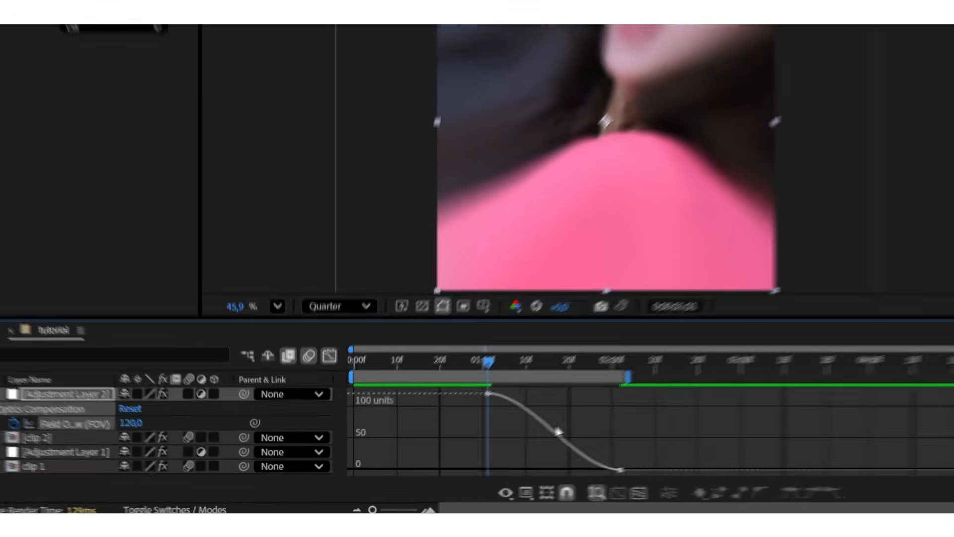
pyautogui.click(480, 450)
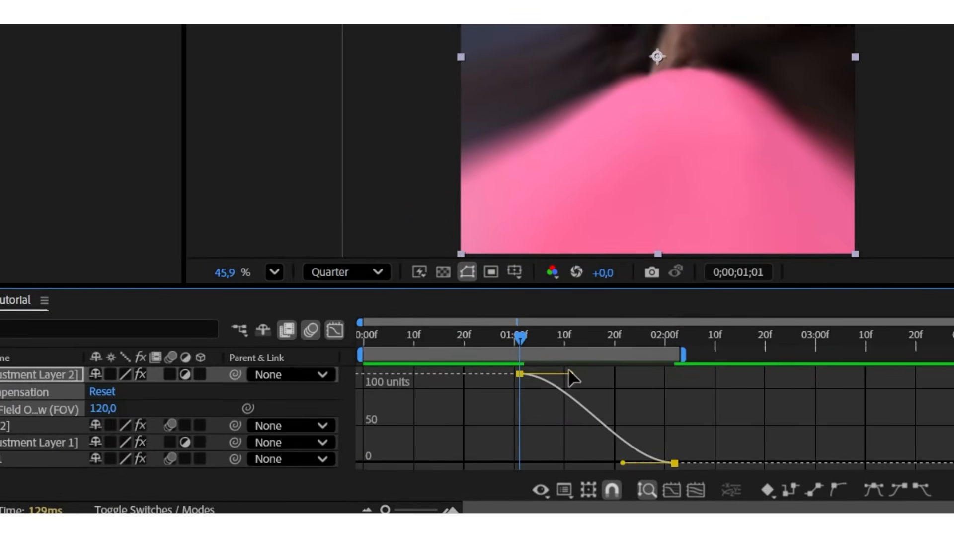
pyautogui.moveTo(568, 372); pyautogui.dragTo(519, 447)
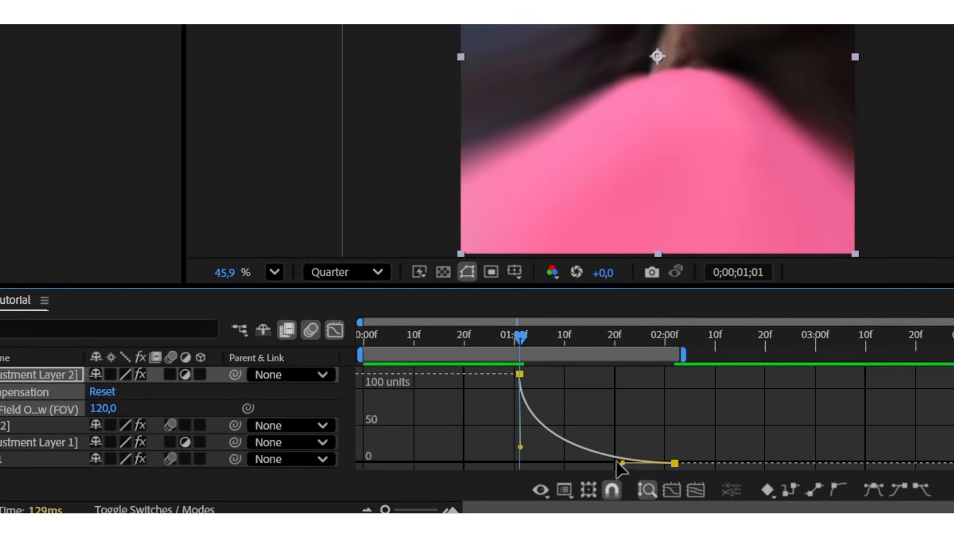
pyautogui.moveTo(622, 462); pyautogui.dragTo(542, 459)
pyautogui.press('space')
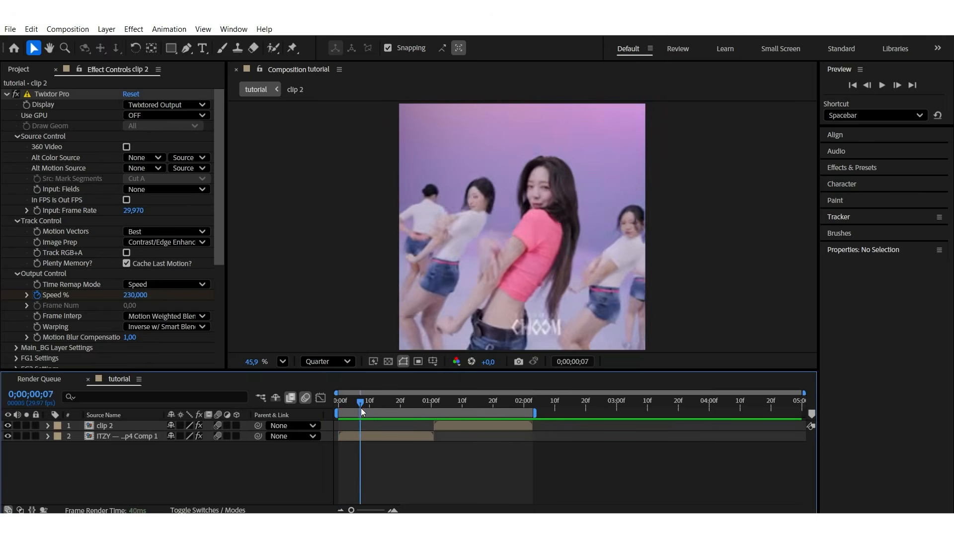
# Preview the plain cut between the two clips, then apply Motion Tile to the first clip
pyautogui.press('space')
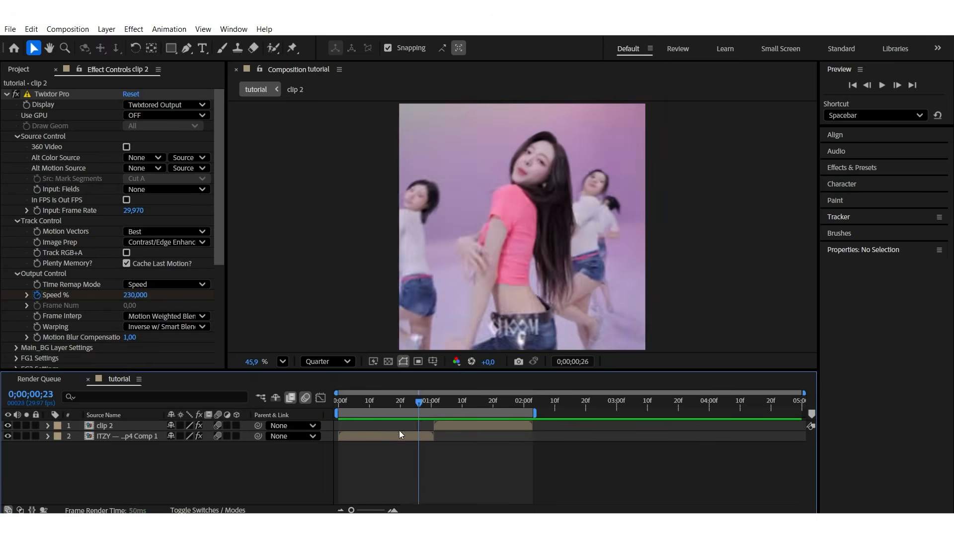
pyautogui.press('space')
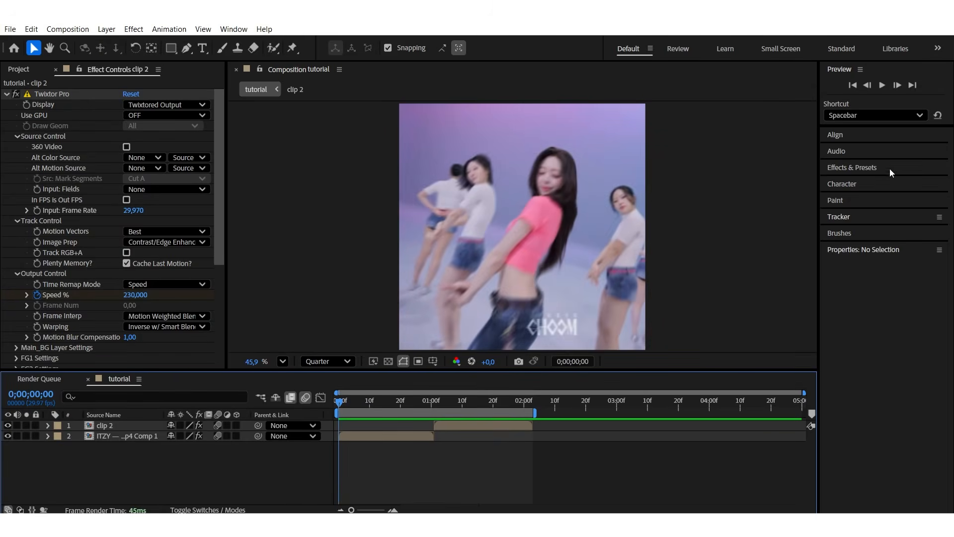
pyautogui.click(852, 168)
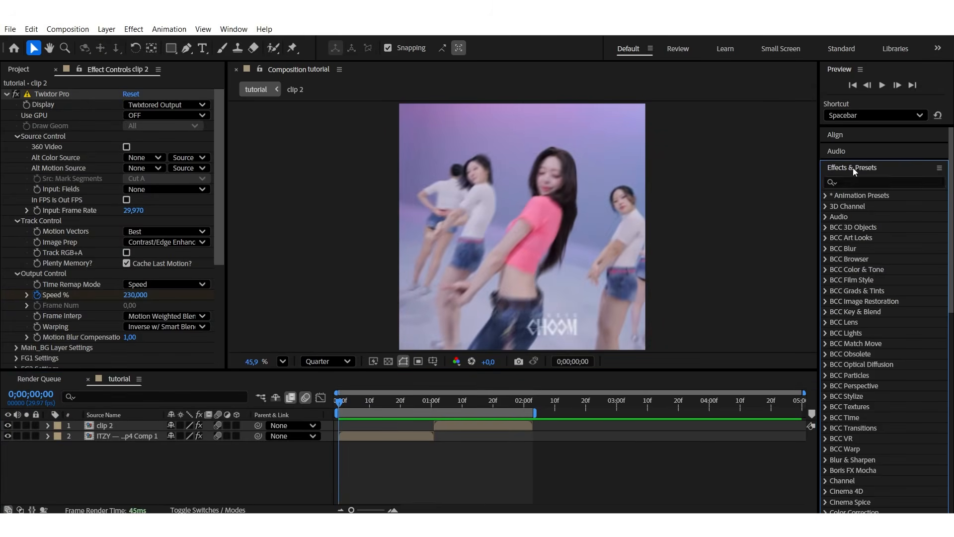
pyautogui.click(860, 183)
pyautogui.write('motion t')
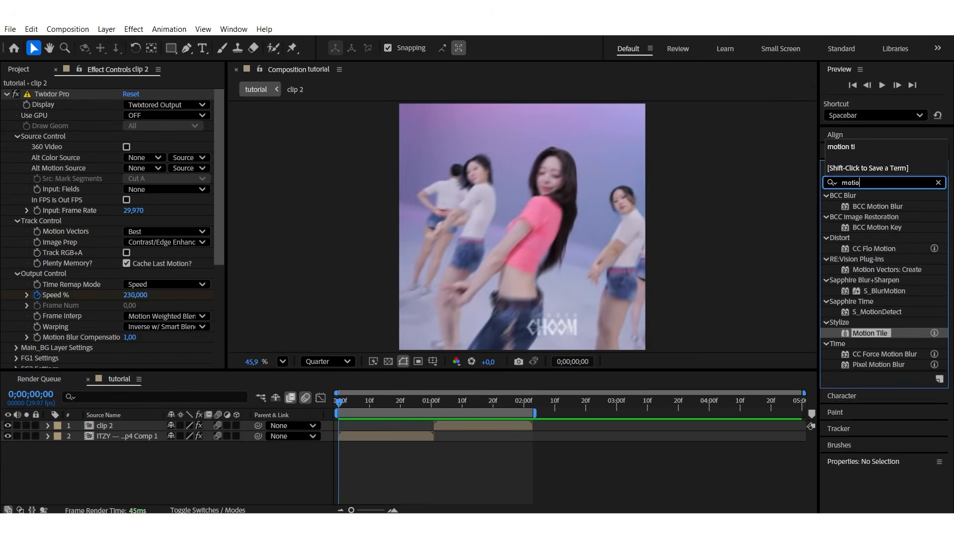
pyautogui.moveTo(875, 208); pyautogui.dragTo(415, 436)
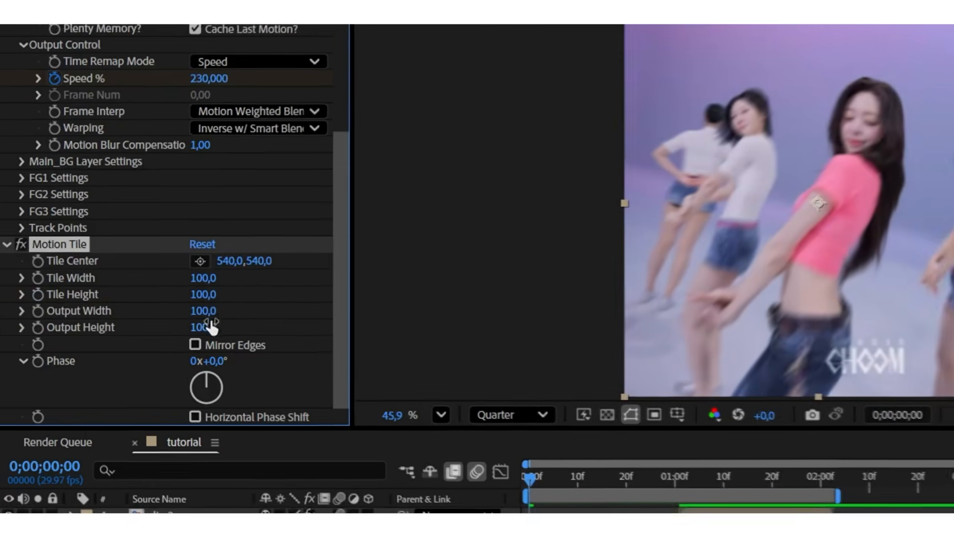
# Set Motion Tile's output width and height to 300 with Mirror Edges enabled, and copy the effect onto clip 2
pyautogui.click(130, 296)
pyautogui.write('300')
pyautogui.click(211, 328)
pyautogui.write('300')
pyautogui.click(198, 346)
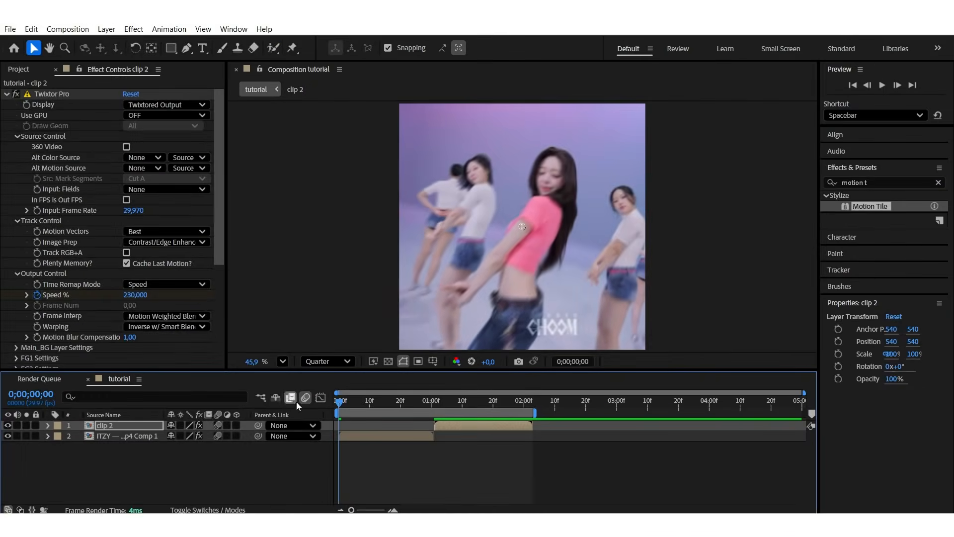
pyautogui.hotkey('ctrl', 'v')
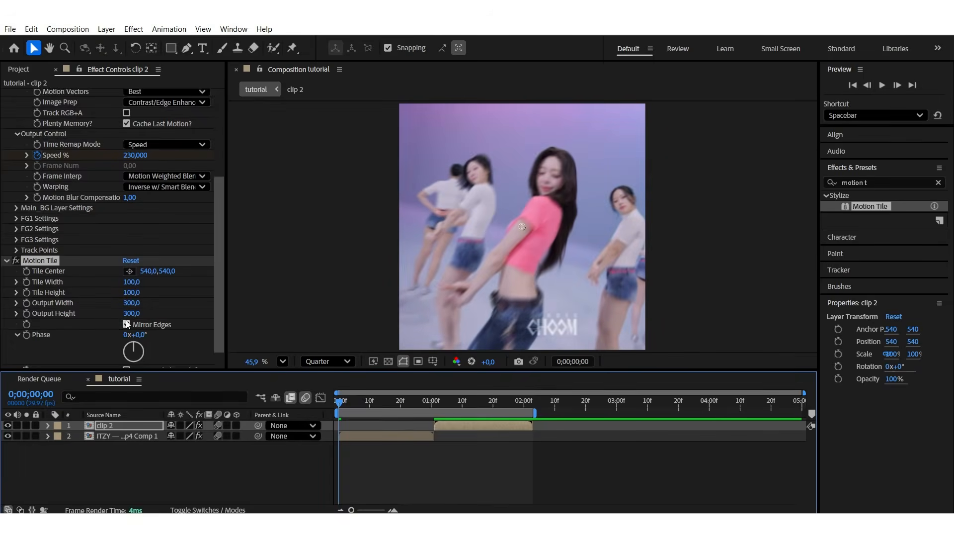
# Unlink the first clip's scale and keyframe its width from 100% at 0;00;00;14 to 170% at 0;00;01;00
pyautogui.moveTo(364, 407); pyautogui.dragTo(382, 446)
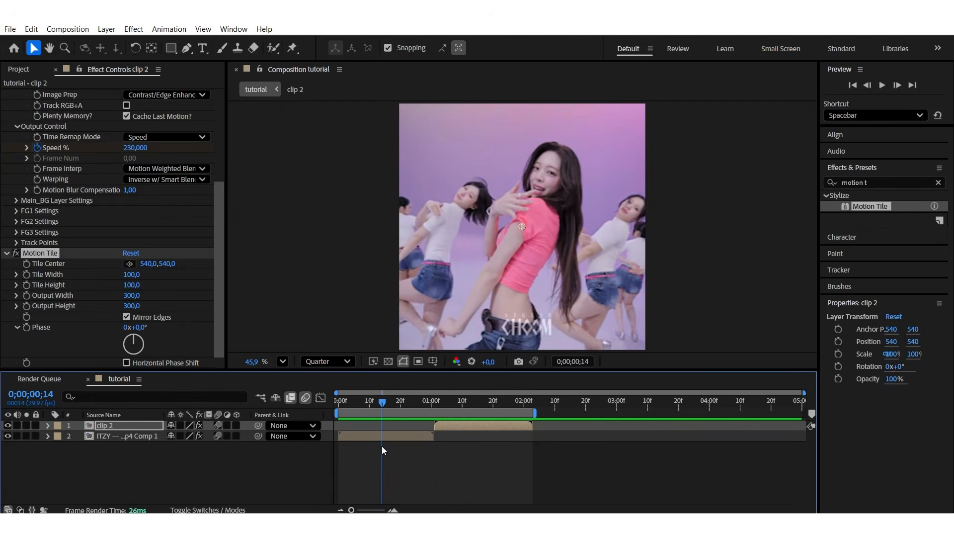
pyautogui.click(389, 438)
pyautogui.press('s')
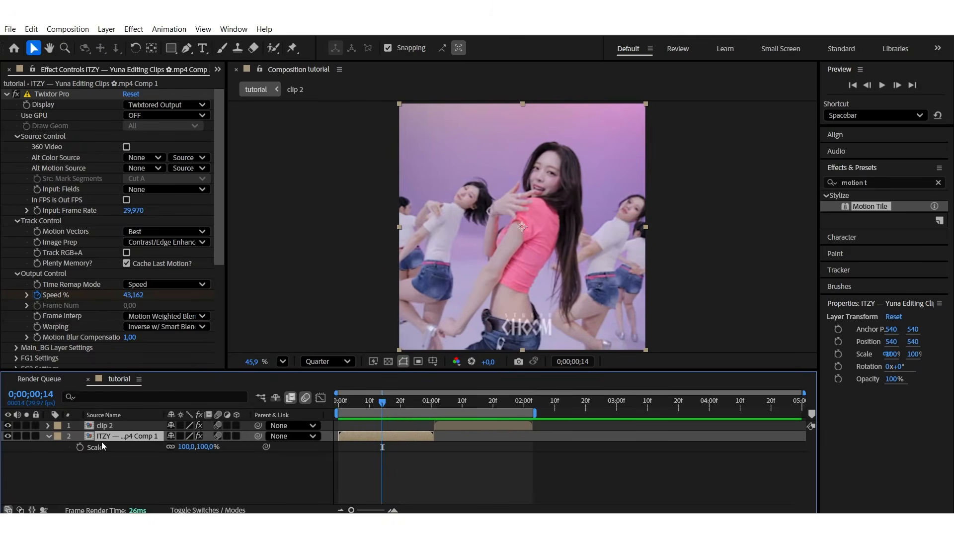
pyautogui.click(171, 447)
pyautogui.click(80, 448)
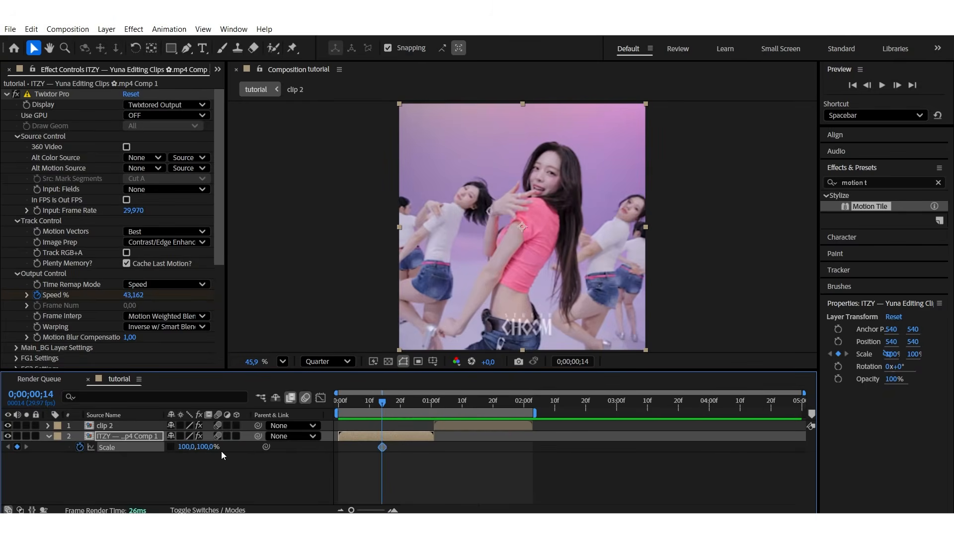
pyautogui.press('space')
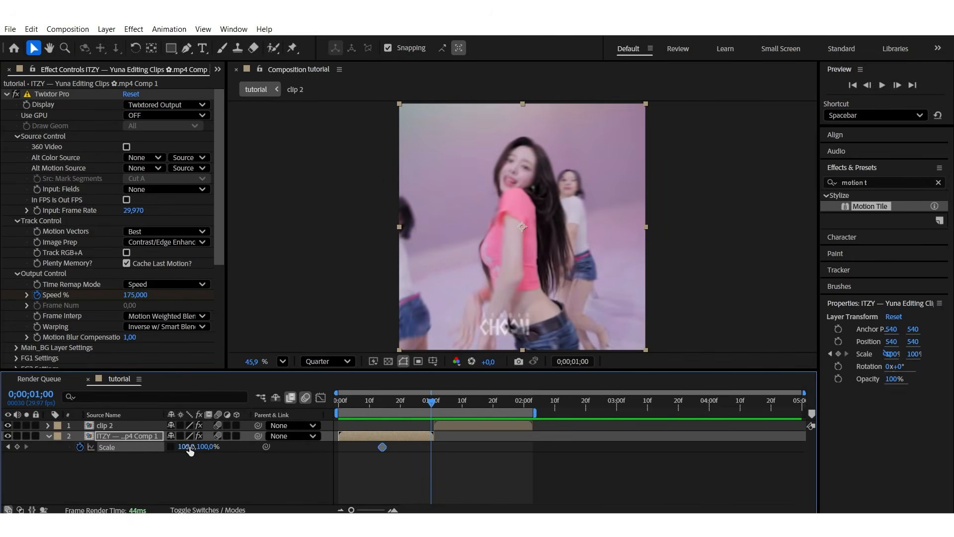
pyautogui.moveTo(189, 448); pyautogui.dragTo(237, 449)
pyautogui.click(187, 447)
pyautogui.write('170')
# Ease the first clip's scale keyframes and shape the width value curve to start slowly and rise steeply at the end
pyautogui.click(454, 464)
pyautogui.moveTo(460, 445); pyautogui.dragTo(376, 458)
pyautogui.click(321, 398)
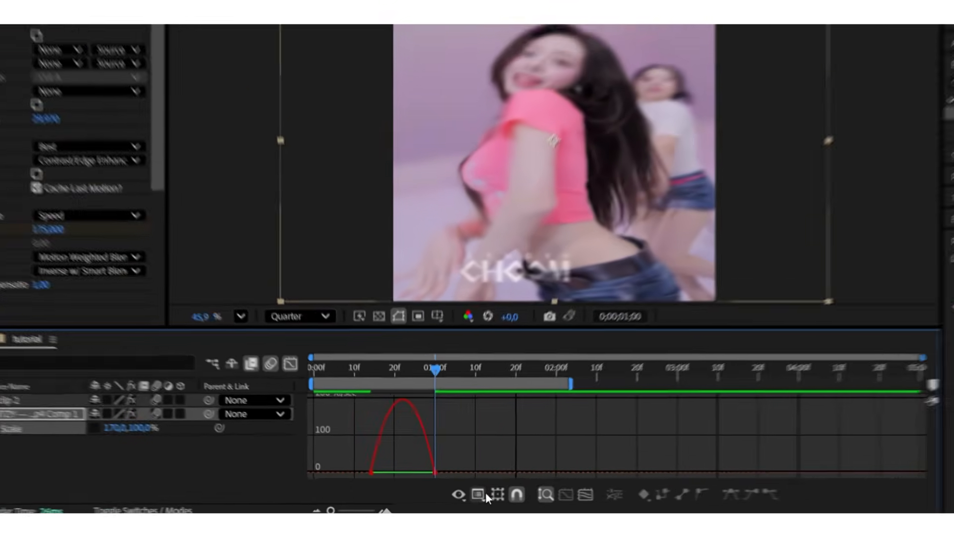
pyautogui.click(451, 497)
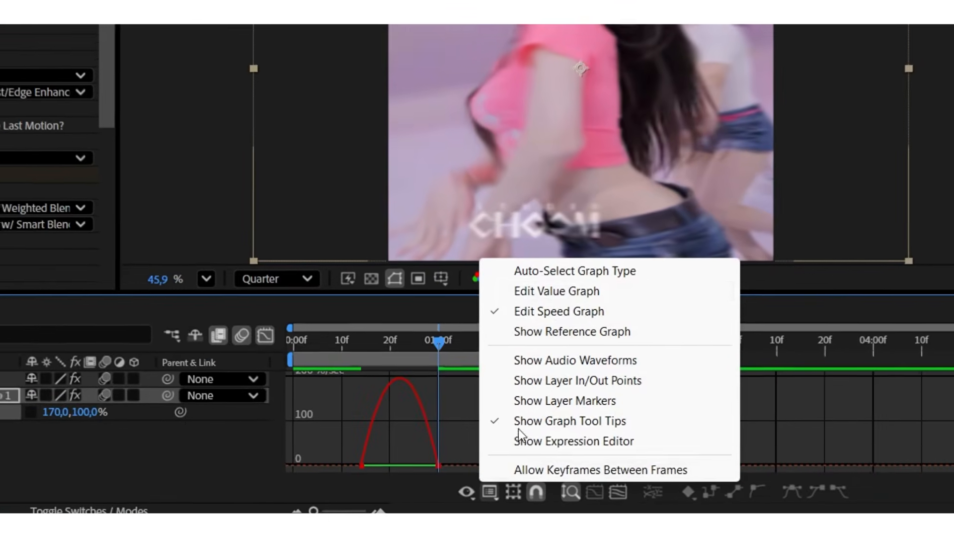
pyautogui.click(569, 290)
pyautogui.moveTo(437, 378); pyautogui.dragTo(440, 434)
pyautogui.moveTo(385, 464); pyautogui.dragTo(424, 448)
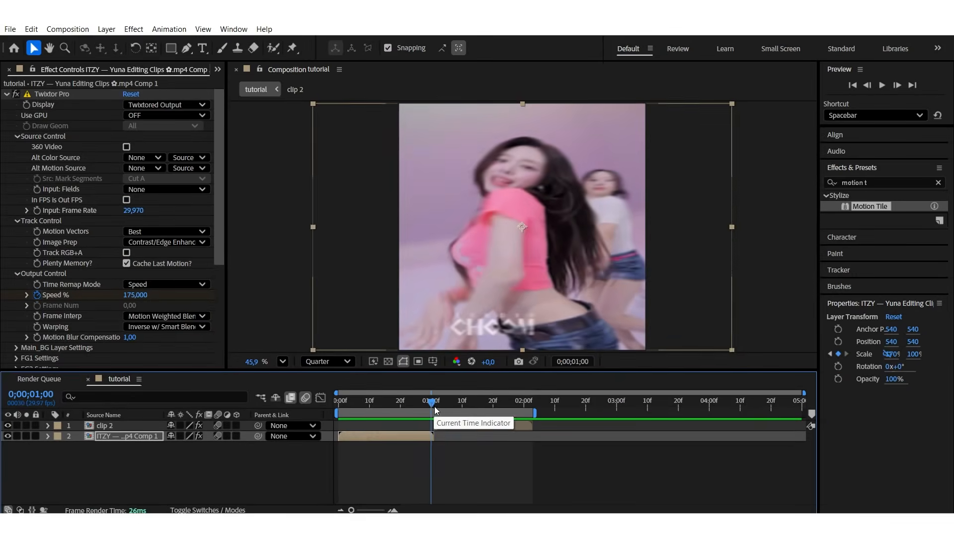
# Unlink clip 2's scale and keyframe its width at 36% on 0;00;01;01 and 100% on 0;00;01;20
pyautogui.moveTo(433, 404); pyautogui.dragTo(495, 436)
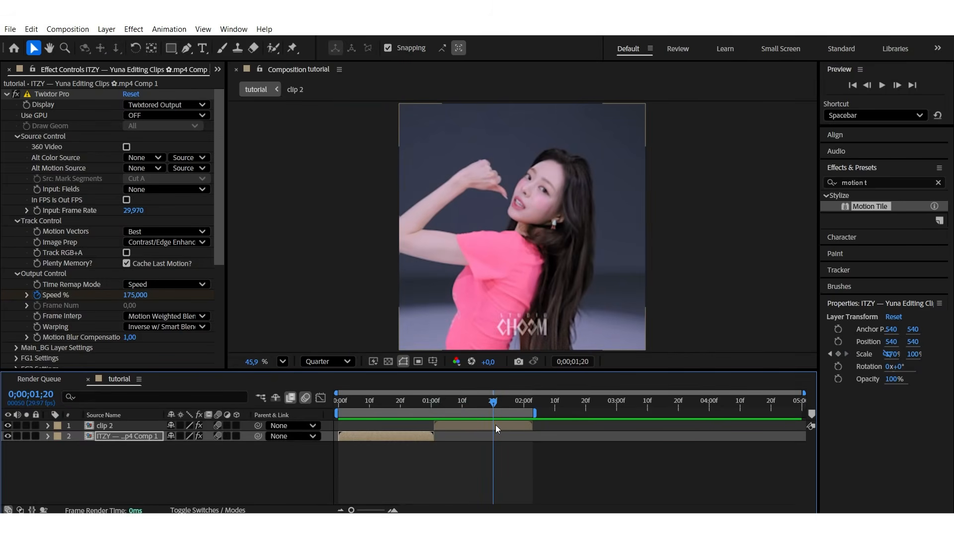
pyautogui.click(496, 424)
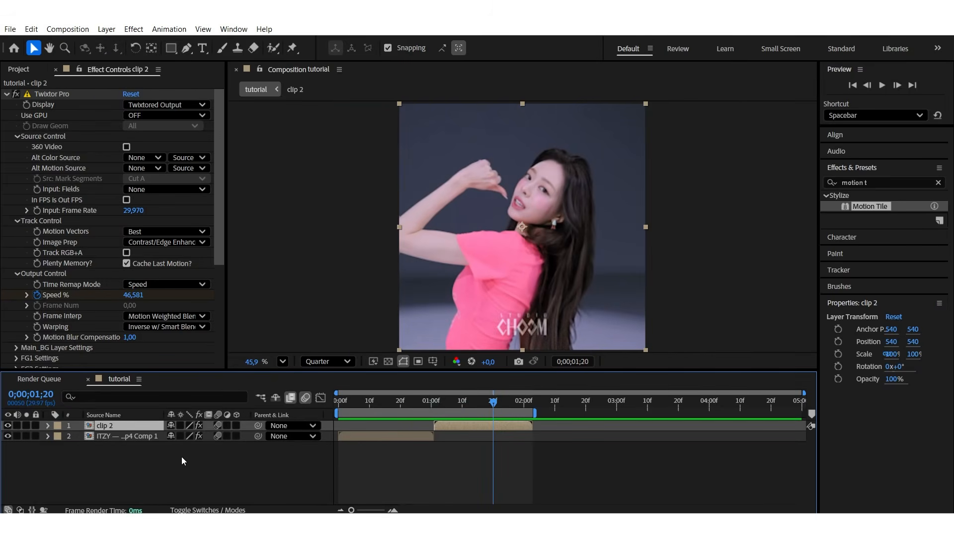
pyautogui.press('s')
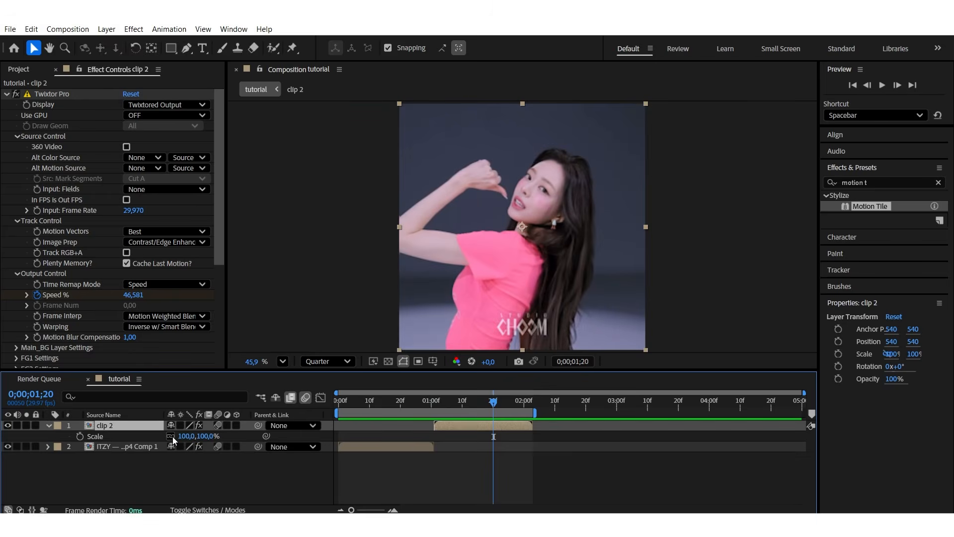
pyautogui.click(80, 436)
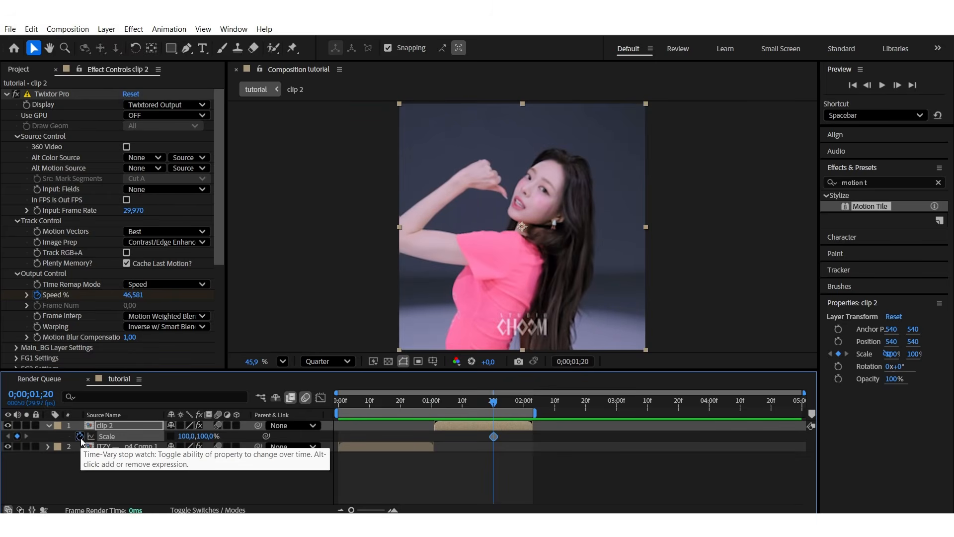
pyautogui.press('i')
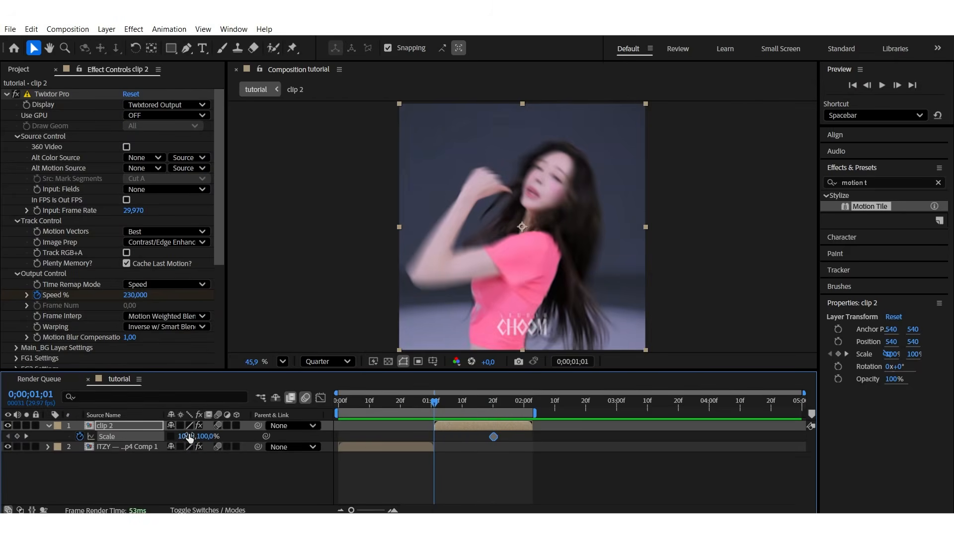
pyautogui.moveTo(184, 436); pyautogui.dragTo(154, 443)
# Ease clip 2's scale keyframes and shape the width value curve into a steep initial rise with a long, gentle finish
pyautogui.moveTo(523, 436); pyautogui.dragTo(428, 446)
pyautogui.press('F9')
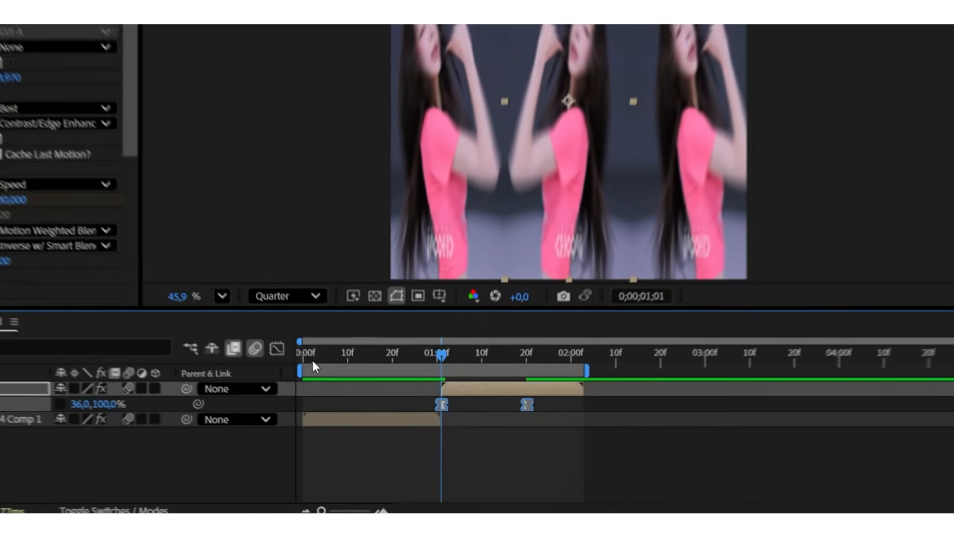
pyautogui.click(277, 348)
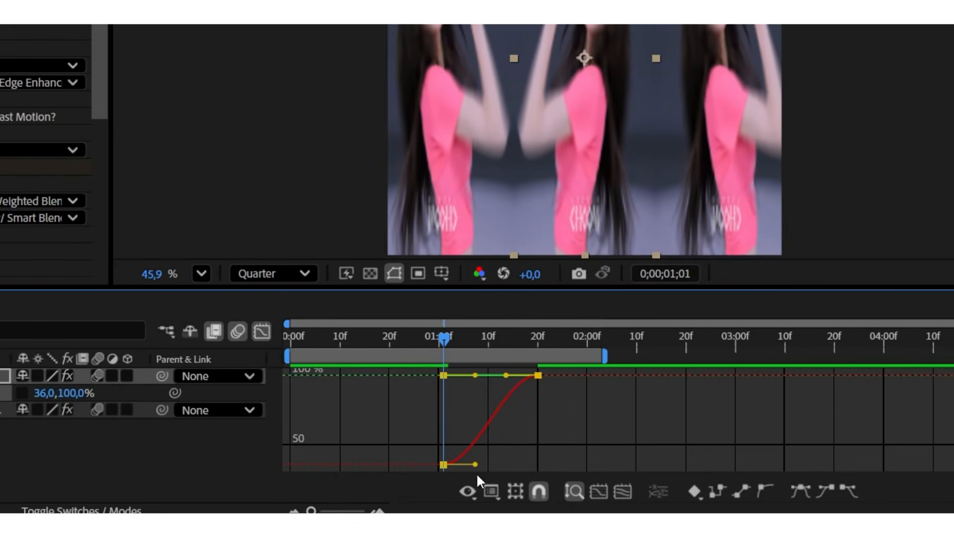
pyautogui.moveTo(475, 464); pyautogui.dragTo(430, 395)
pyautogui.moveTo(507, 372); pyautogui.dragTo(458, 367)
pyautogui.moveTo(444, 340); pyautogui.dragTo(288, 353)
pyautogui.moveTo(456, 371); pyautogui.dragTo(449, 369)
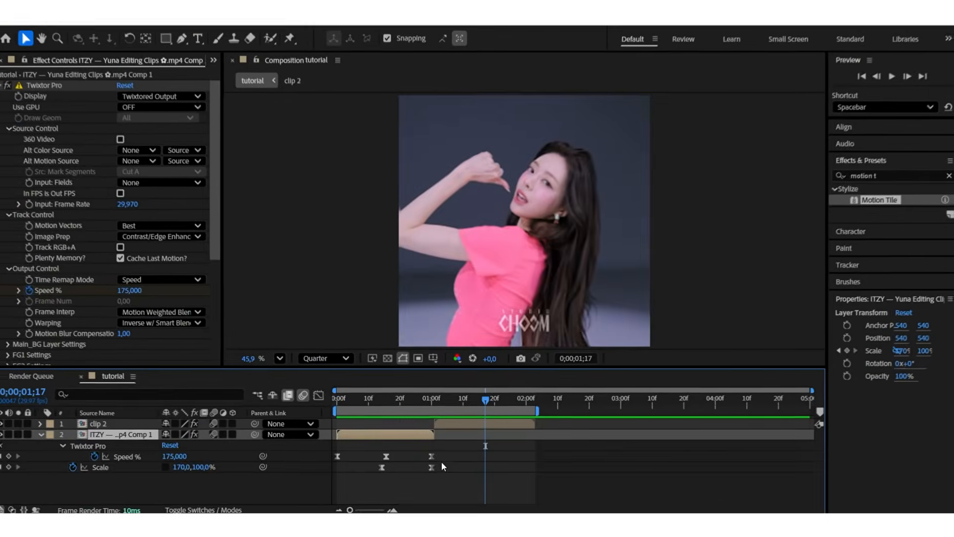
pyautogui.moveTo(445, 459); pyautogui.dragTo(376, 469)
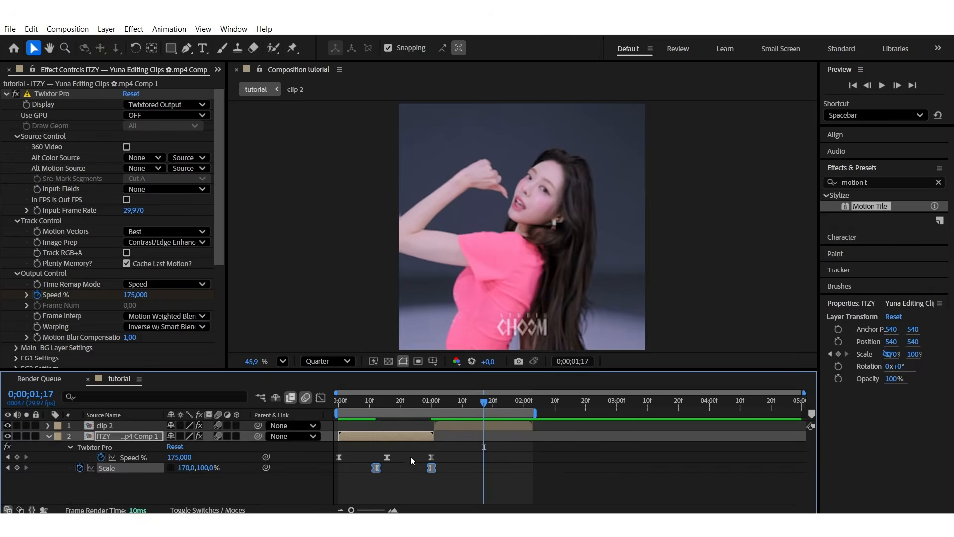
pyautogui.press('j')
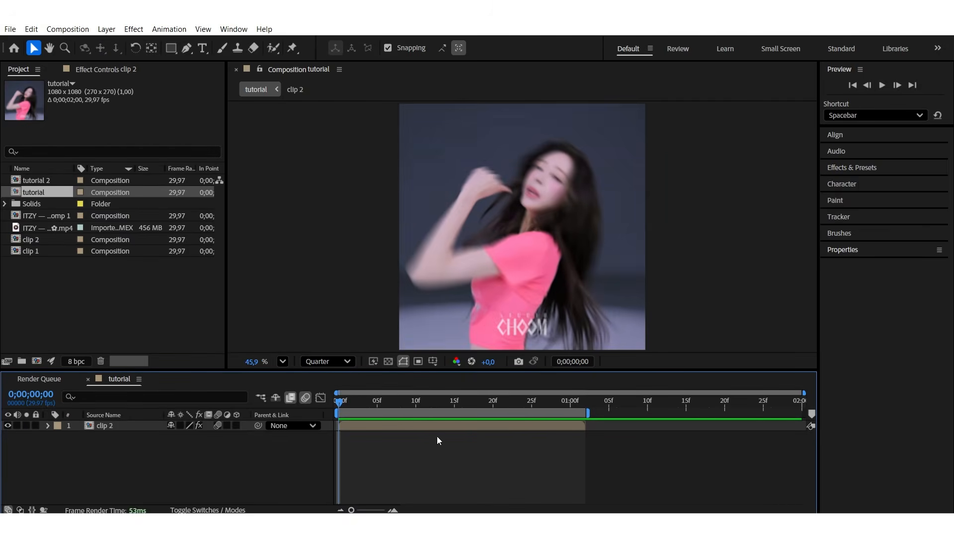
# Find the Distort Transform effect and apply it to clip 2
pyautogui.click(862, 170)
pyautogui.click(866, 182)
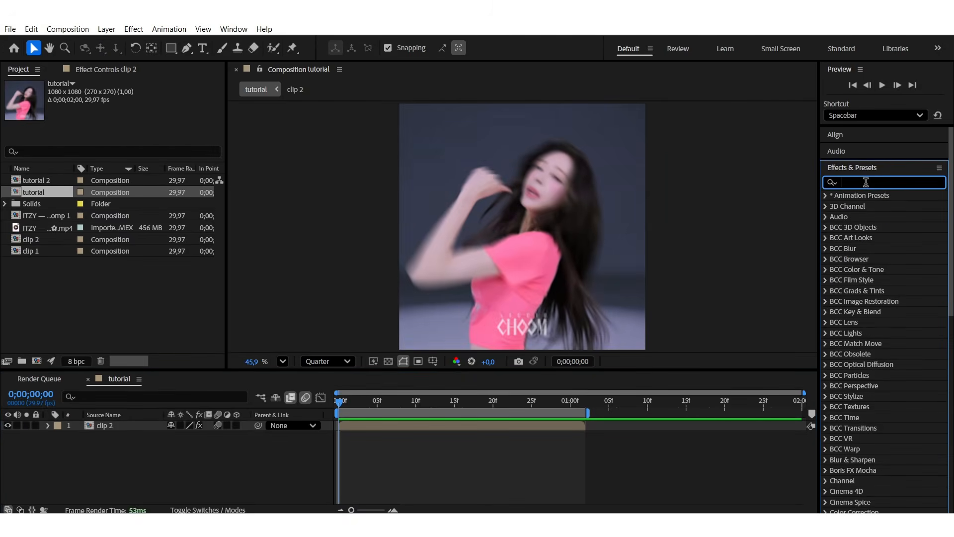
pyautogui.write('transf')
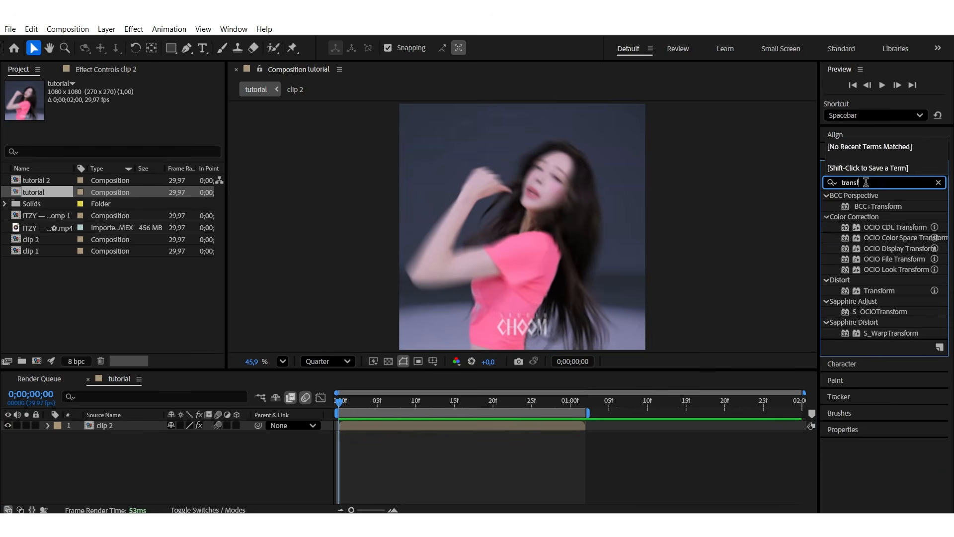
pyautogui.moveTo(879, 291); pyautogui.dragTo(577, 426)
# Add keyframes for the Transform effect's Skew and Skew Axis at 0;00;01;01 on clip 2
pyautogui.moveTo(340, 403); pyautogui.dragTo(513, 417)
pyautogui.press('o')
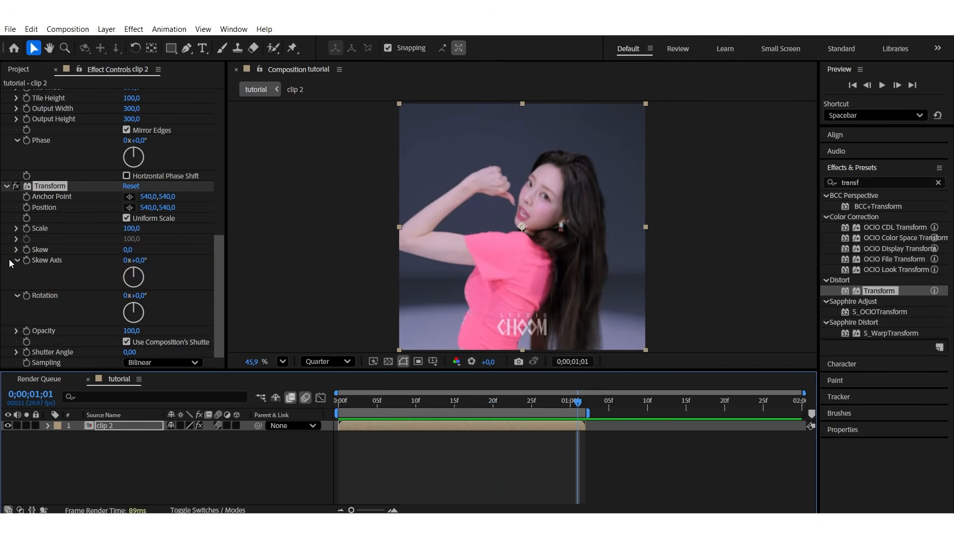
pyautogui.click(27, 250)
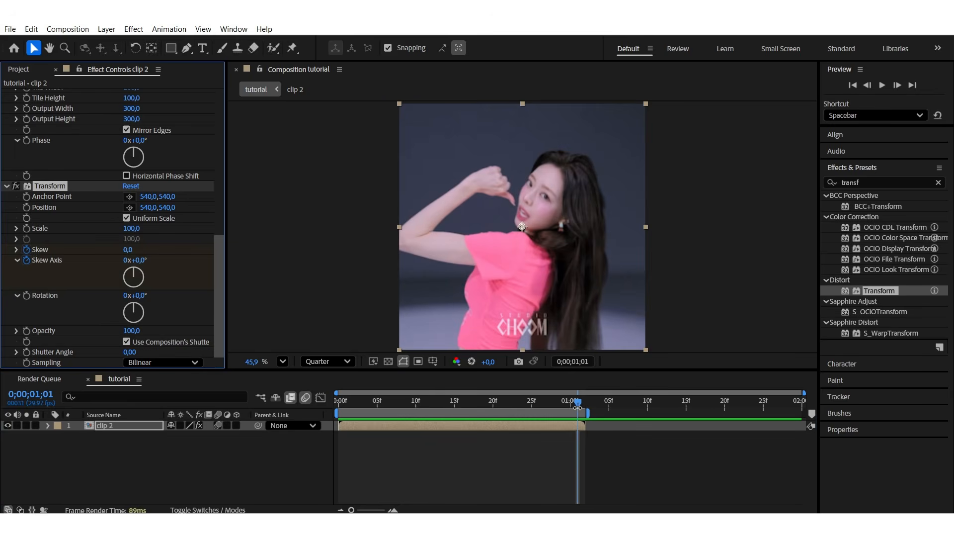
# At 0;00;00;00, keyframe clip 2's Transform Skew at 45 and its Skew Axis at 150°
pyautogui.press('Home')
pyautogui.press('u')
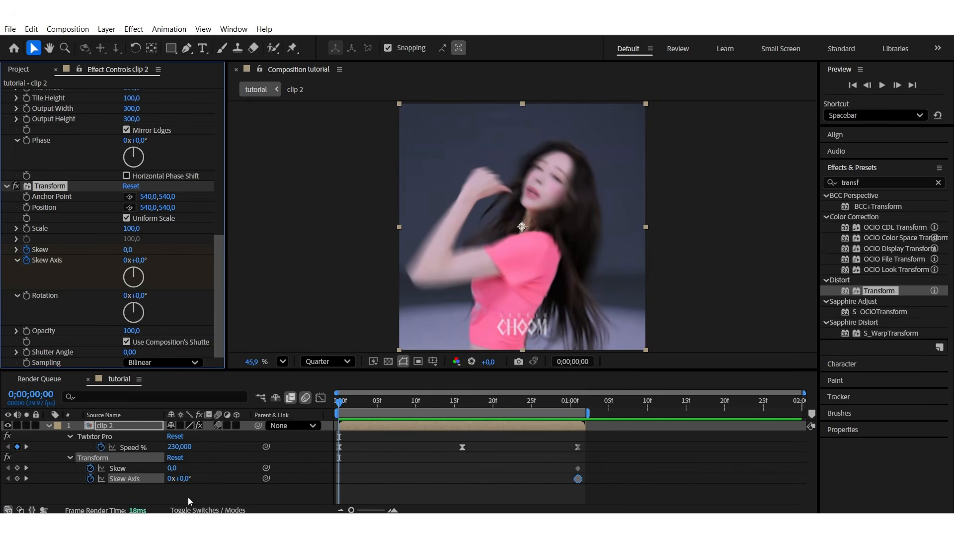
pyautogui.click(170, 468)
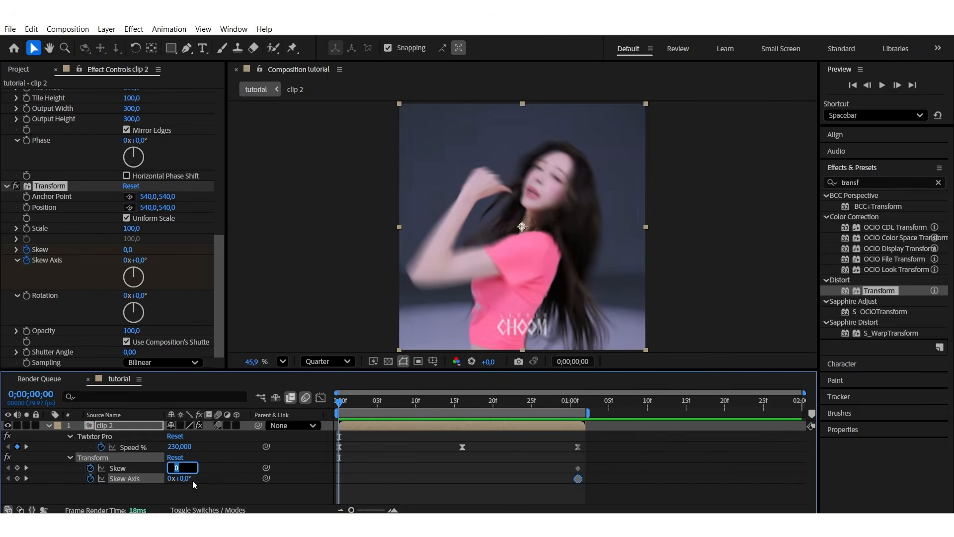
pyautogui.click(189, 495)
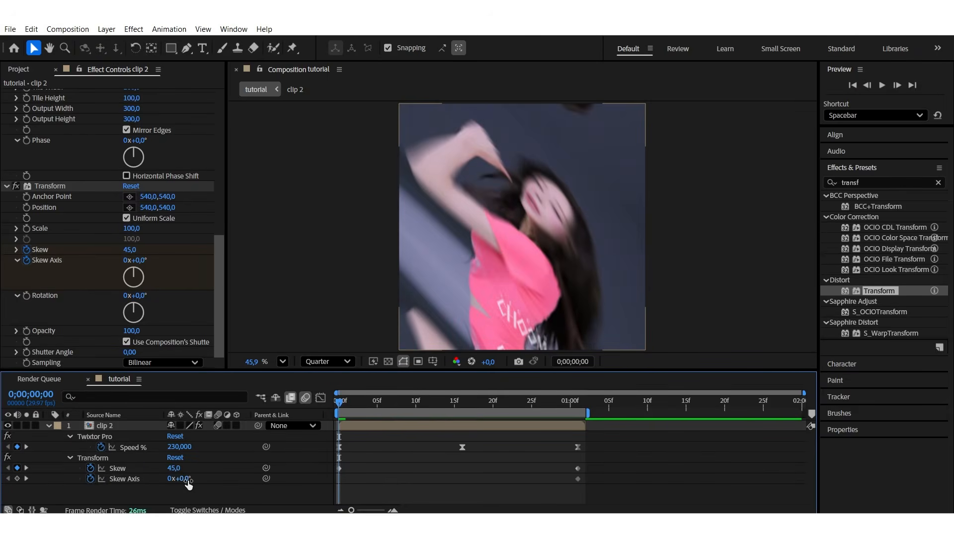
pyautogui.click(185, 479)
pyautogui.write('150')
pyautogui.press('Return')
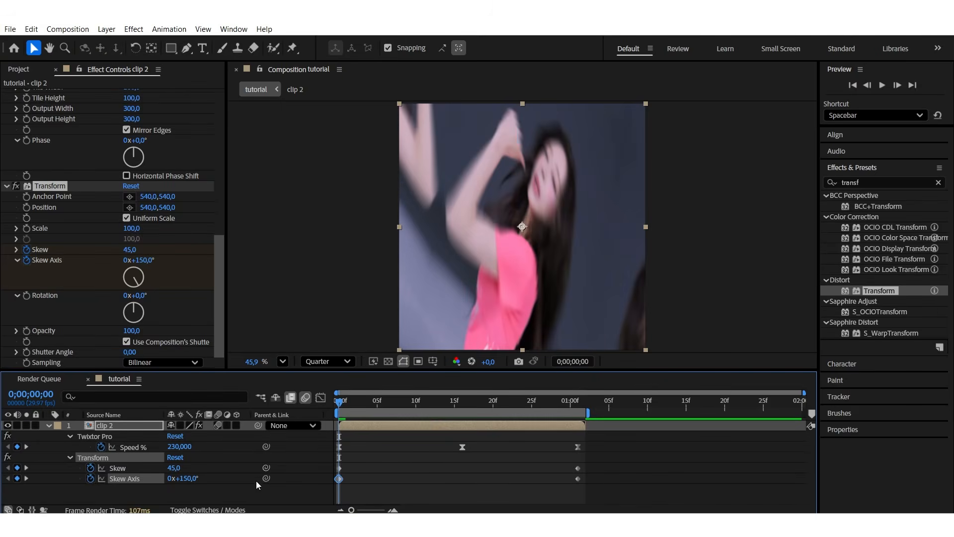
# Ease the Skew and Skew Axis keyframes and shape the Skew value curve into a steep initial drop with a long, gentle finish
pyautogui.moveTo(603, 465); pyautogui.dragTo(334, 488)
pyautogui.press('F9')
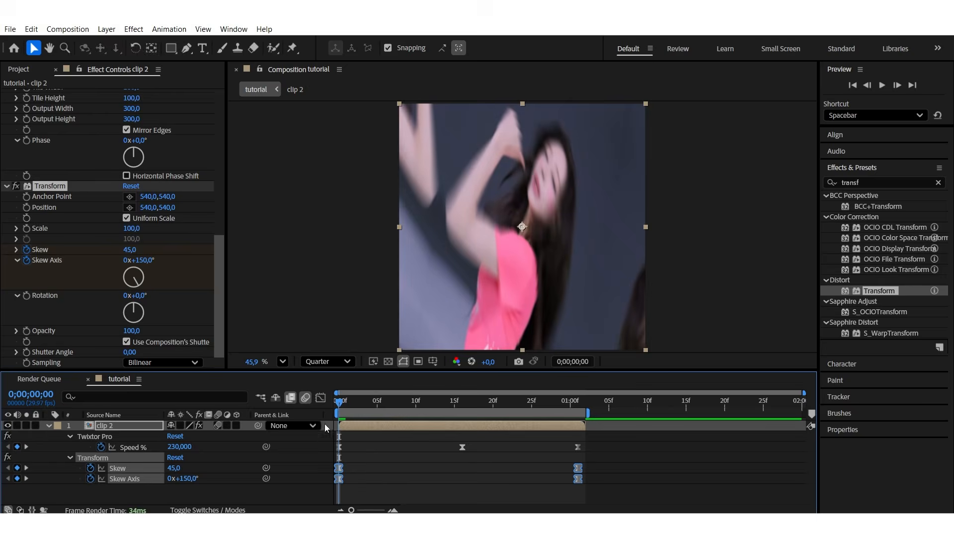
pyautogui.click(323, 398)
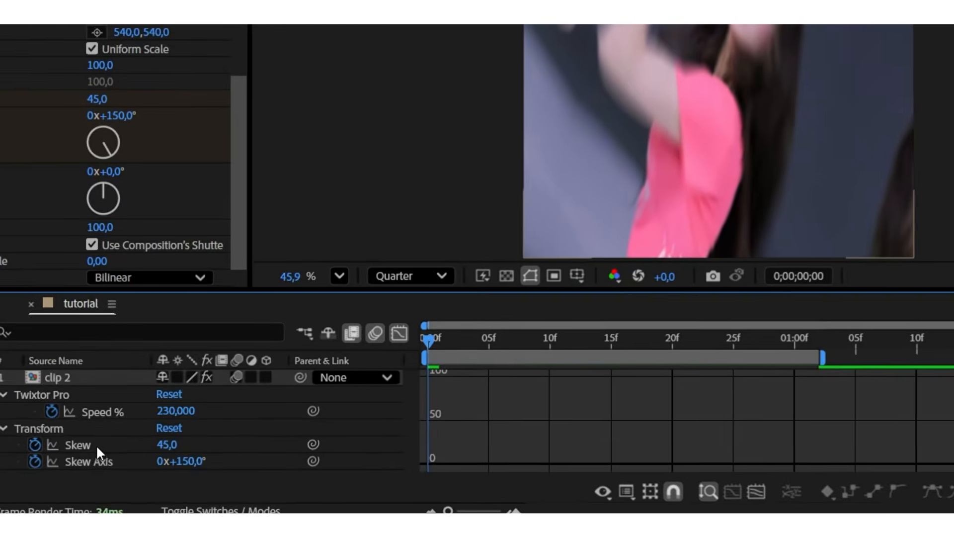
pyautogui.click(96, 444)
pyautogui.moveTo(560, 376); pyautogui.dragTo(415, 445)
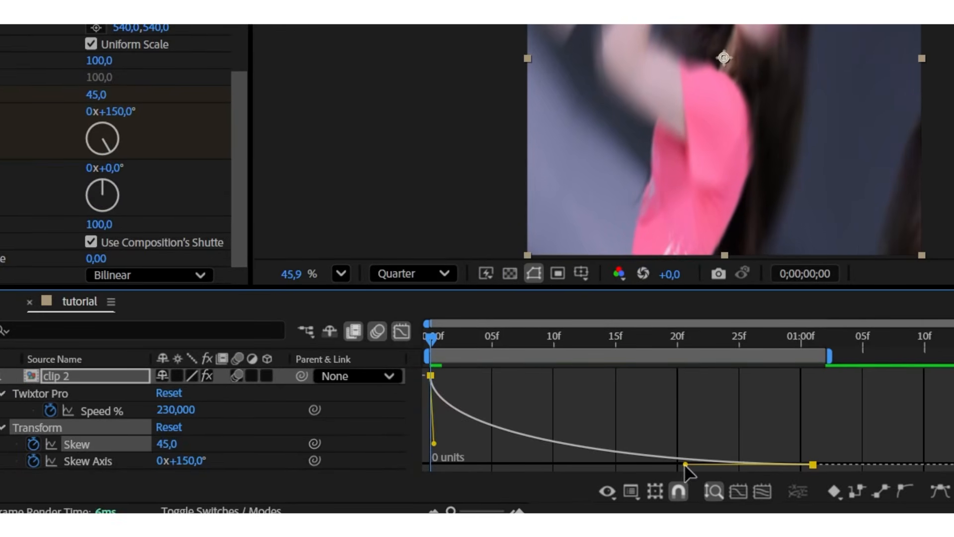
pyautogui.moveTo(685, 463); pyautogui.dragTo(514, 463)
# Shape the Skew Axis value curve to drop steeply at the start and level off gradually, and preview the skew animation
pyautogui.click(92, 459)
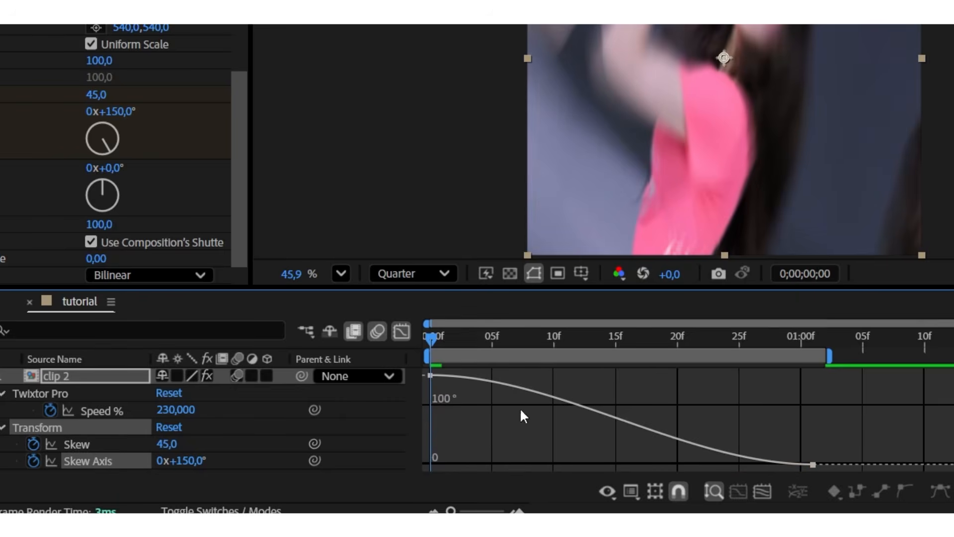
pyautogui.click(557, 397)
pyautogui.moveTo(557, 375); pyautogui.dragTo(411, 445)
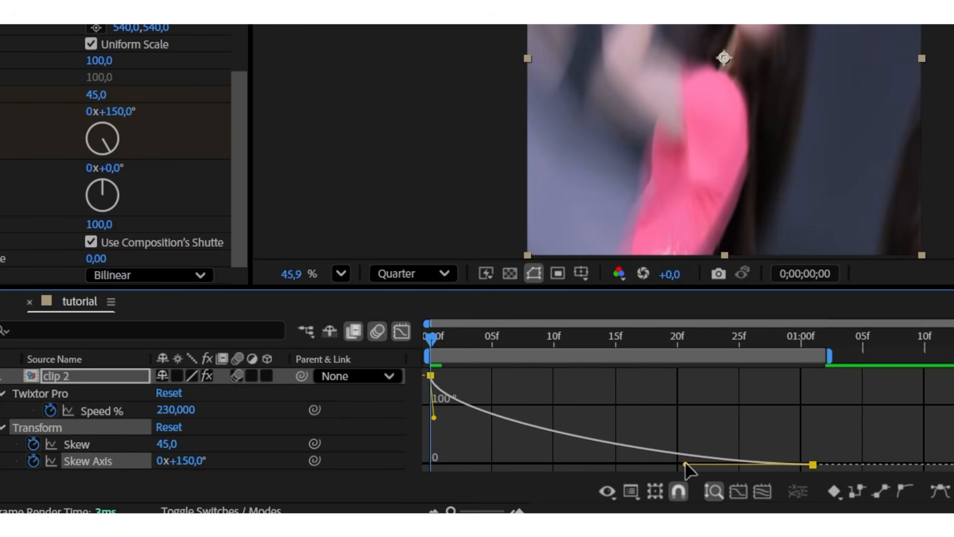
pyautogui.moveTo(684, 464); pyautogui.dragTo(619, 462)
pyautogui.press('space')
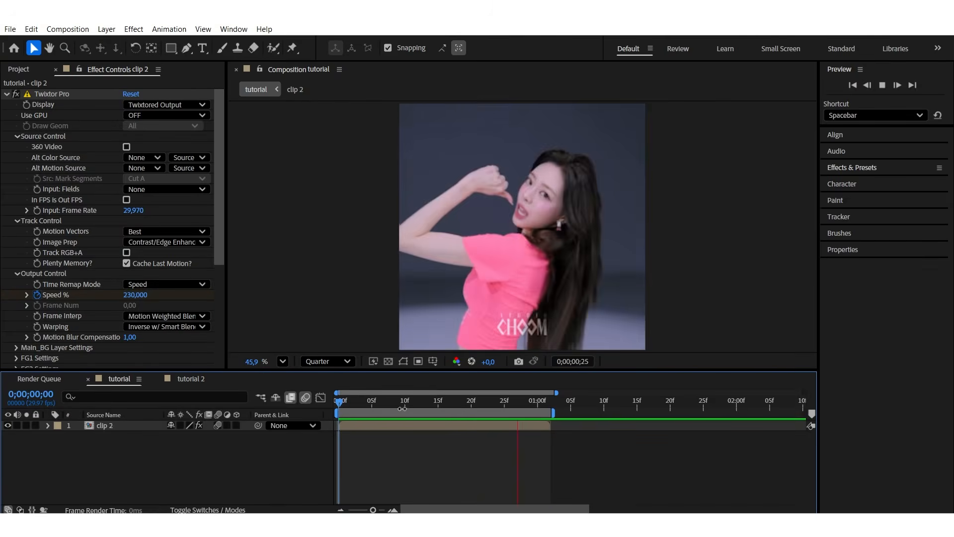
# Duplicate clip 2 and mirror the top copy horizontally by unlinking its scale and setting the width to -100%
pyautogui.moveTo(340, 403)
pyautogui.mouseDown()
pyautogui.moveTo(372, 415)
pyautogui.moveTo(339, 417)
pyautogui.mouseUp()
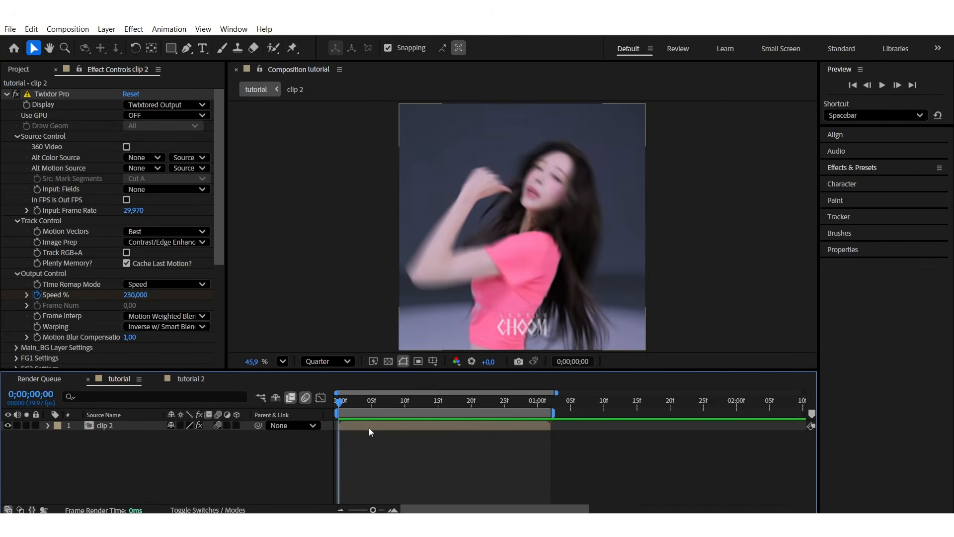
pyautogui.click(369, 428)
pyautogui.hotkey('ctrl', 'd')
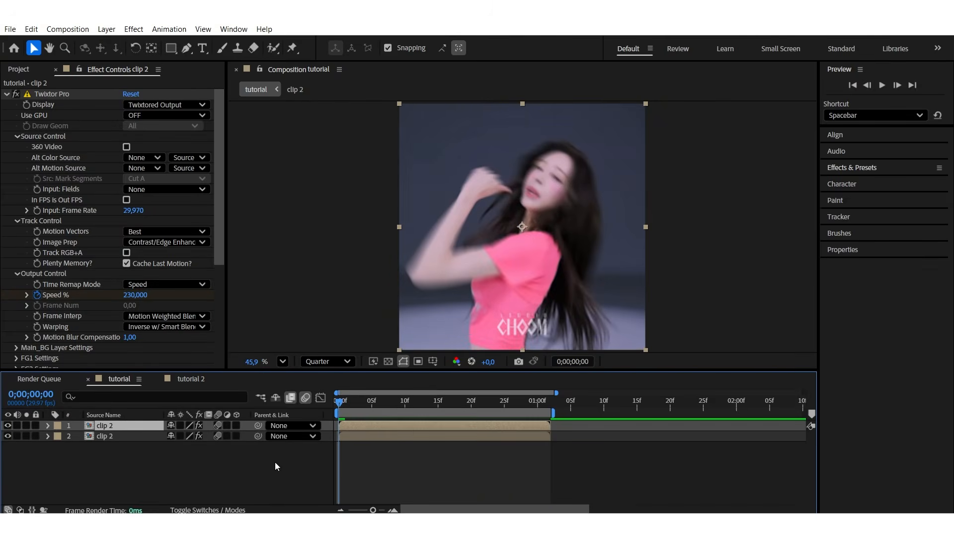
pyautogui.press('s')
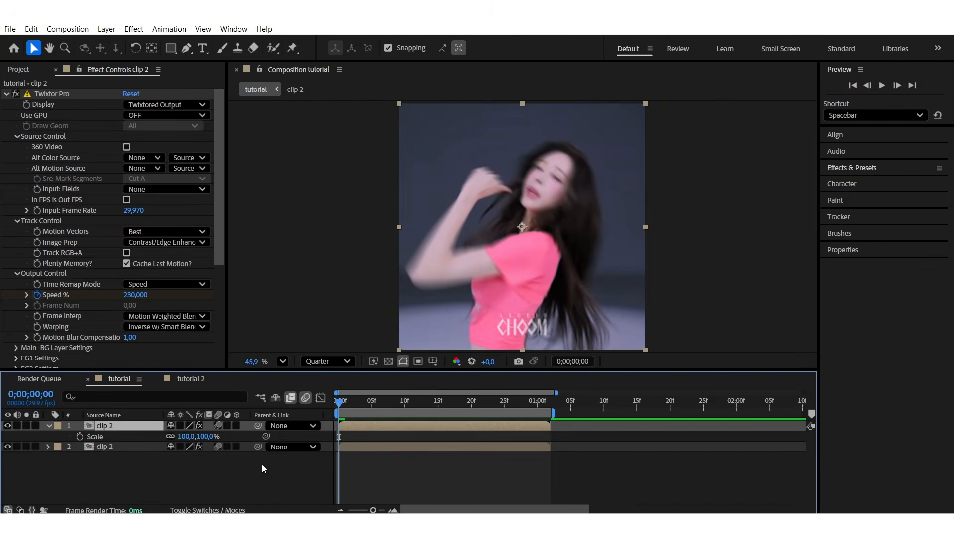
pyautogui.click(172, 436)
pyautogui.click(185, 436)
pyautogui.write('-100')
pyautogui.press('Return')
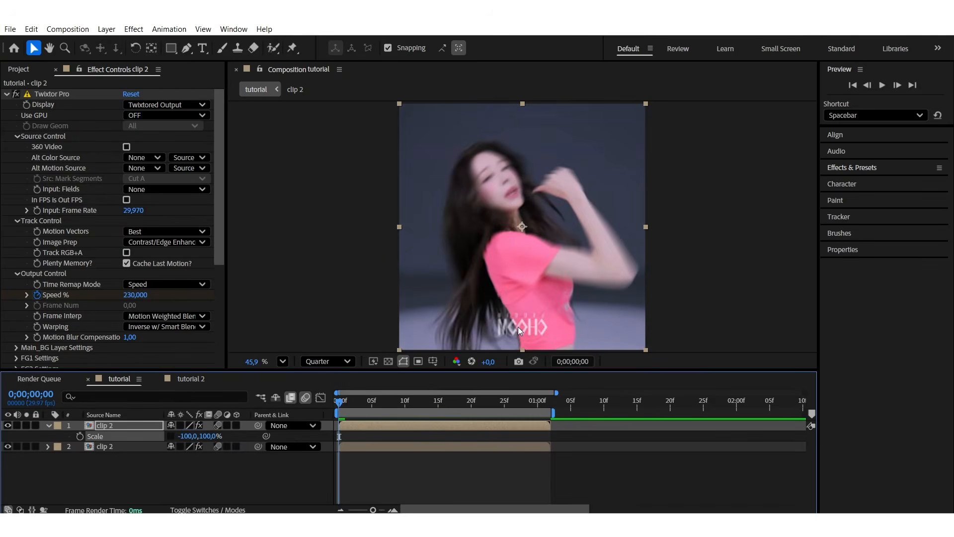
# Keyframe the mirrored copy's opacity from 100% at 0;00;00;00 to 0% at 0;00;00;26
pyautogui.press('t')
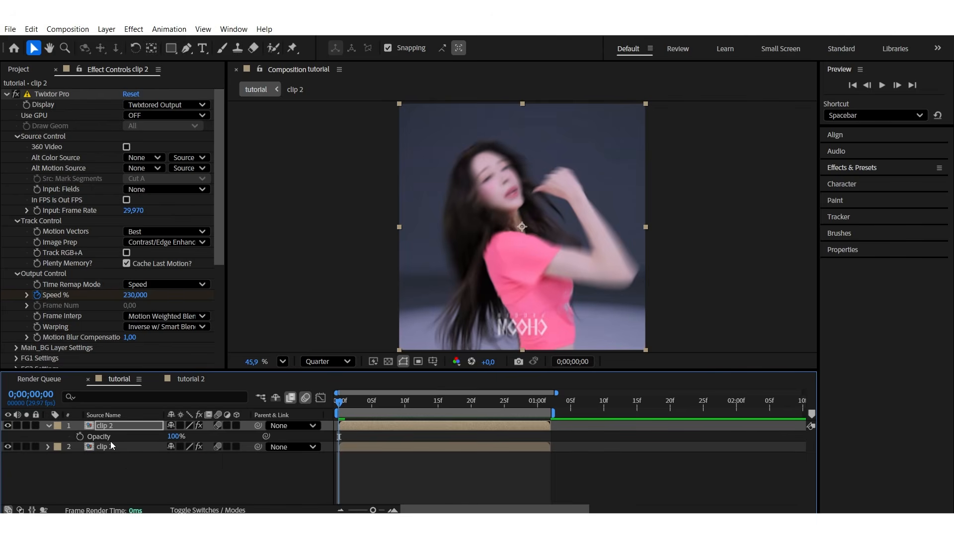
pyautogui.click(80, 436)
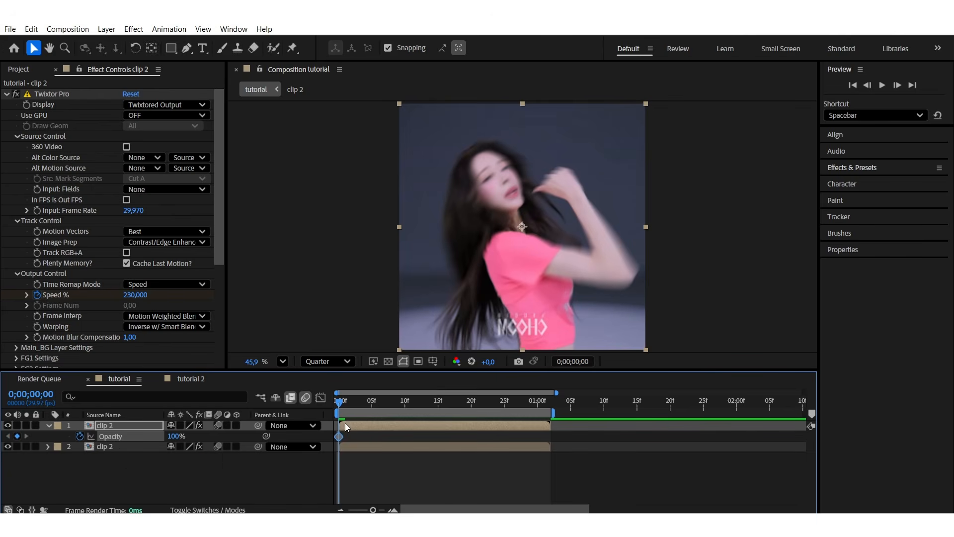
pyautogui.moveTo(404, 405); pyautogui.dragTo(511, 434)
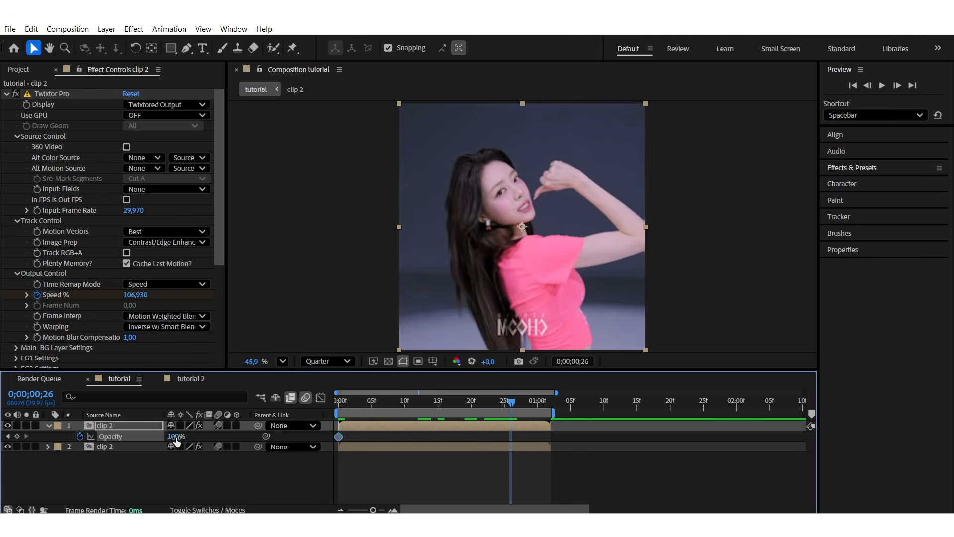
pyautogui.moveTo(175, 437); pyautogui.dragTo(98, 450)
# Ease the mirrored copy's opacity keyframes and shape the speed curve into a sharp early peak with a long, gentle finish
pyautogui.moveTo(535, 435); pyautogui.dragTo(334, 452)
pyautogui.press('F9')
pyautogui.click(321, 398)
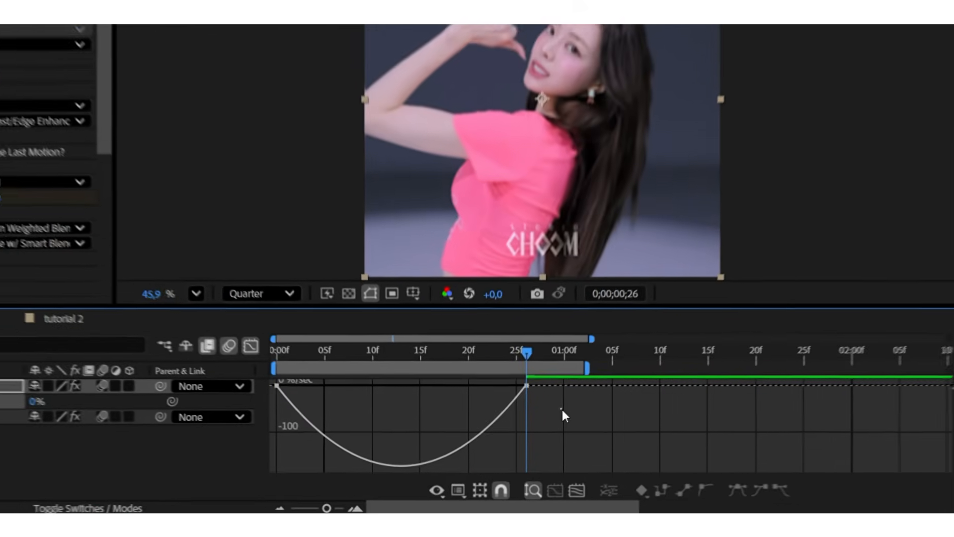
pyautogui.moveTo(562, 409); pyautogui.dragTo(246, 366)
pyautogui.moveTo(485, 384); pyautogui.dragTo(380, 383)
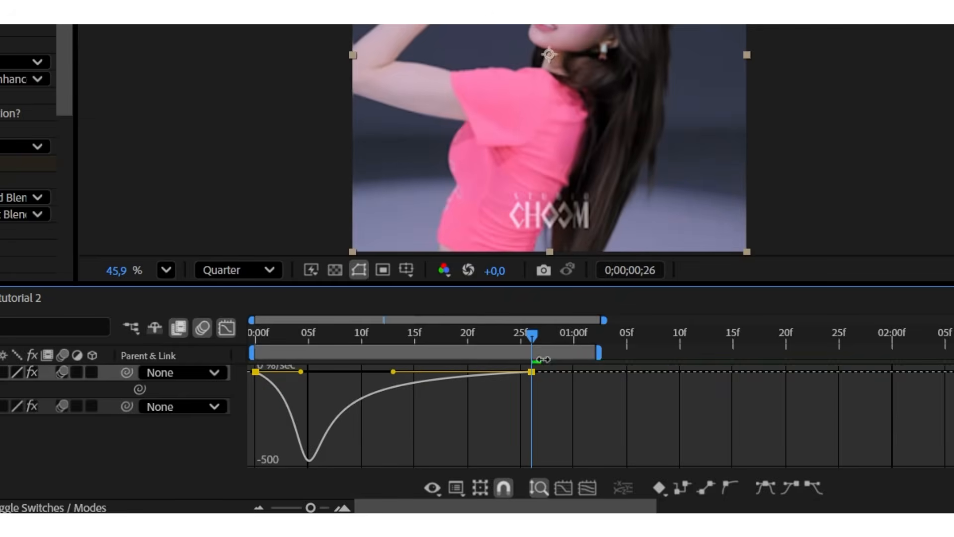
pyautogui.press('space')
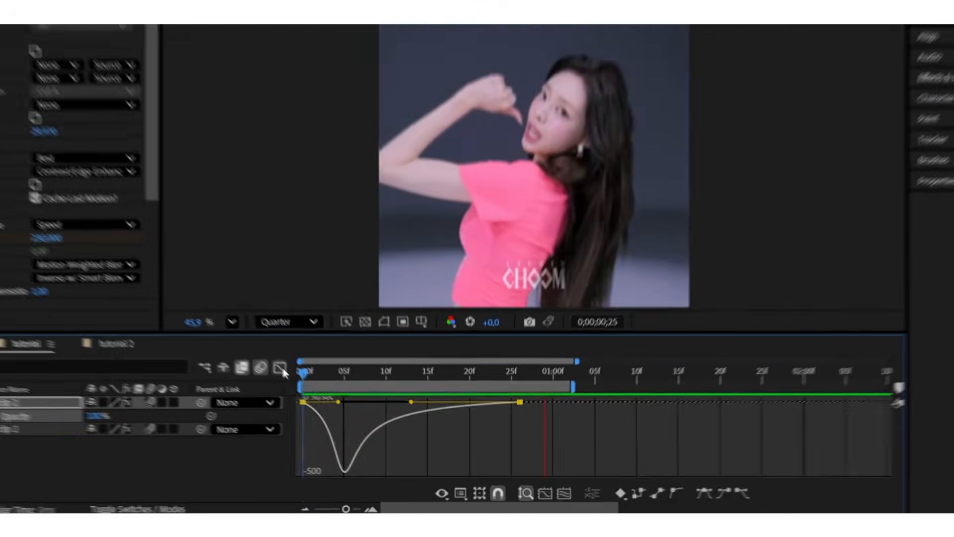
pyautogui.click(226, 328)
pyautogui.moveTo(350, 341); pyautogui.dragTo(407, 346)
pyautogui.moveTo(433, 411); pyautogui.dragTo(457, 410)
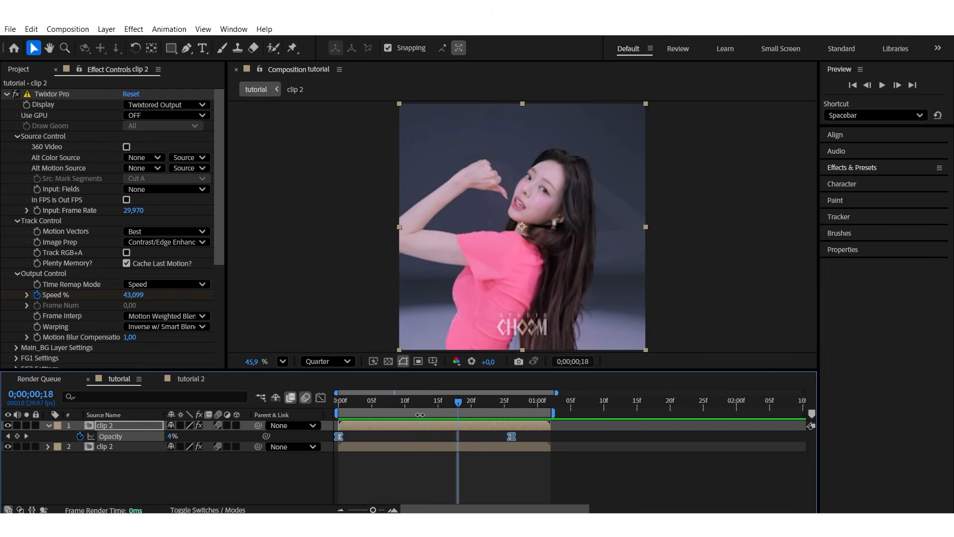
# Apply Hue/Saturation to the mirrored copy of clip 2, set Master Saturation to -100, and preview the fade
pyautogui.click(384, 412)
pyautogui.click(857, 169)
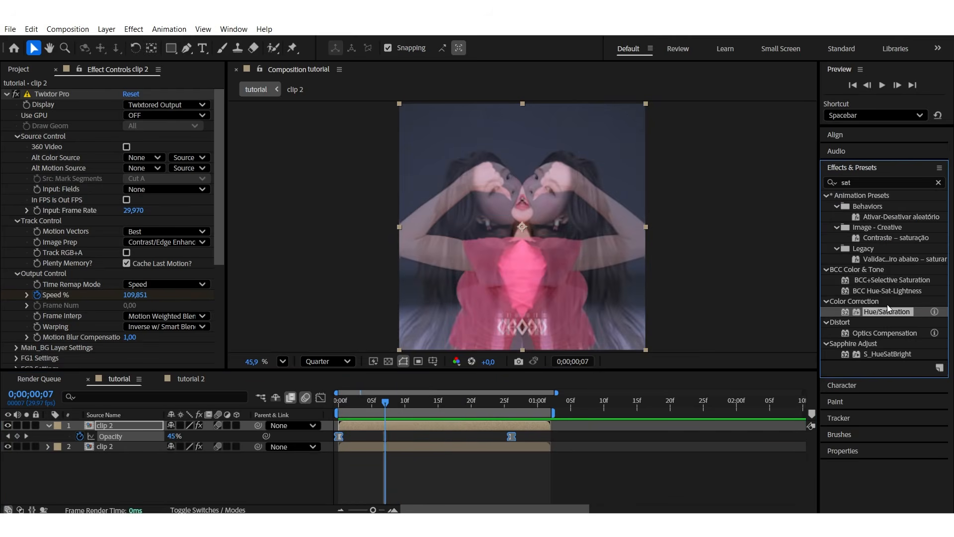
pyautogui.moveTo(890, 311); pyautogui.dragTo(455, 430)
pyautogui.moveTo(122, 283); pyautogui.dragTo(3, 301)
pyautogui.click(390, 419)
pyautogui.press('space')
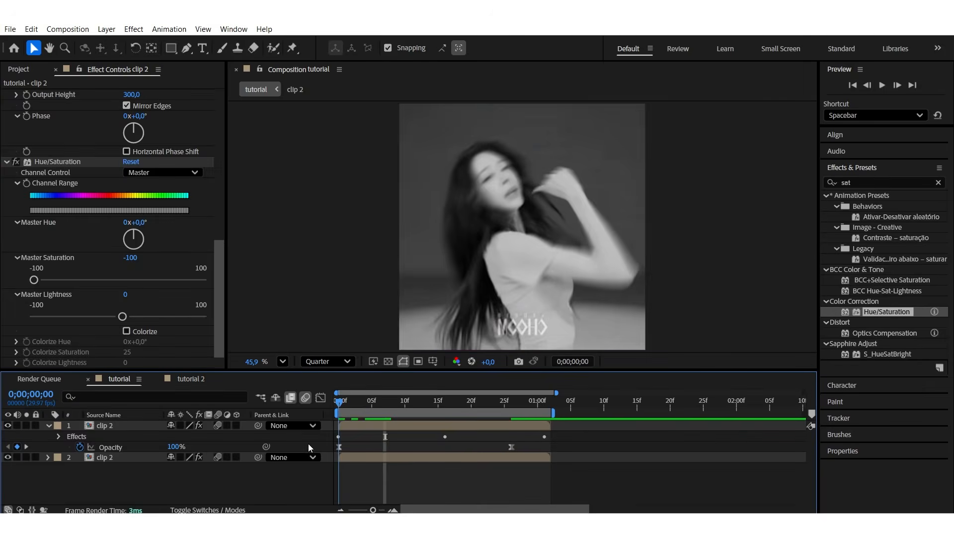